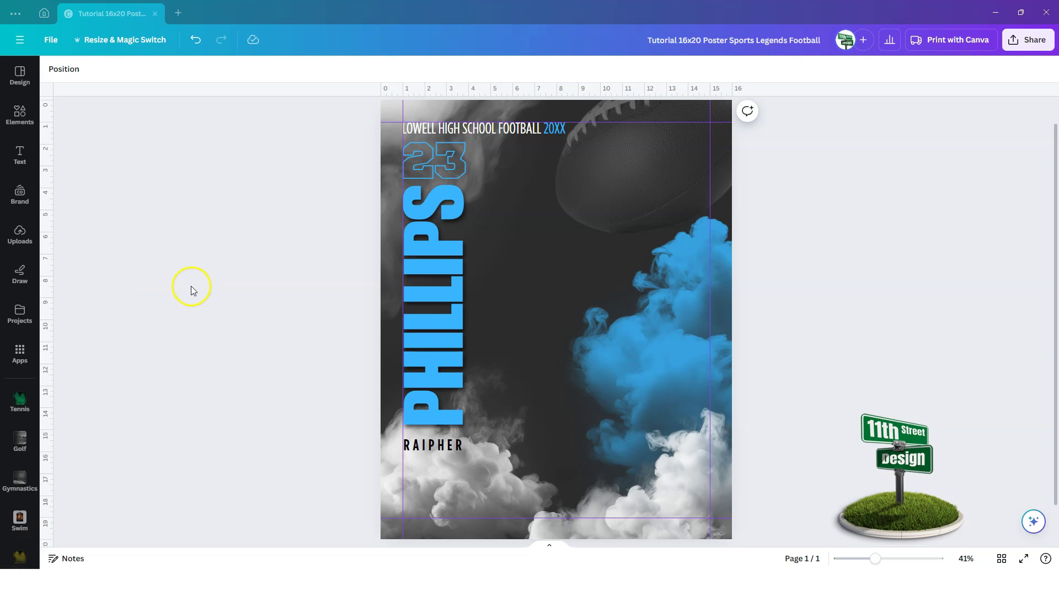
# - Add the uploaded football player photo from Uploads into the poster's central photo area
pyautogui.click(21, 242)
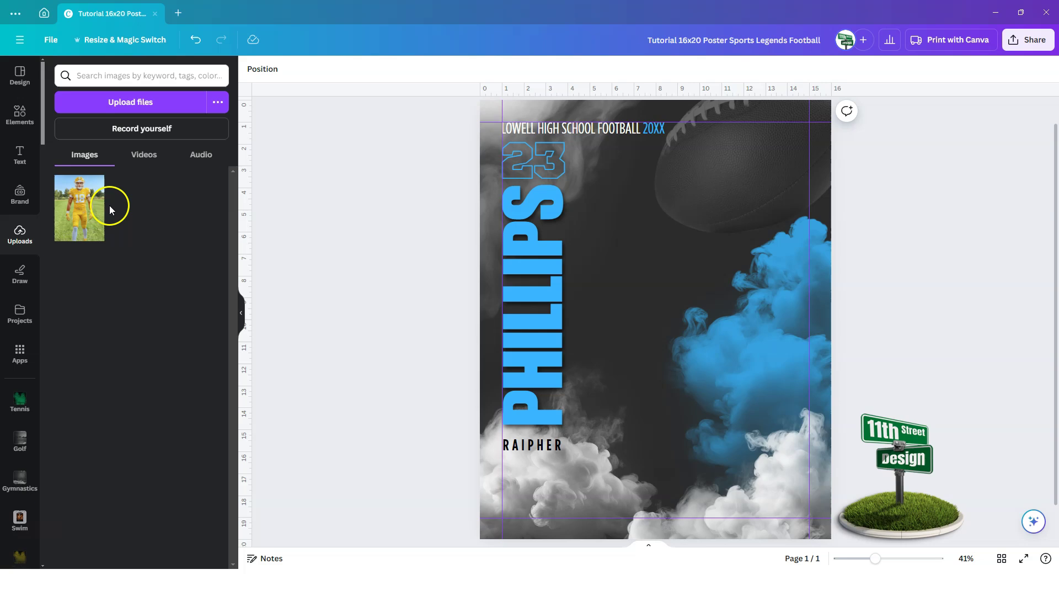
pyautogui.click(77, 220)
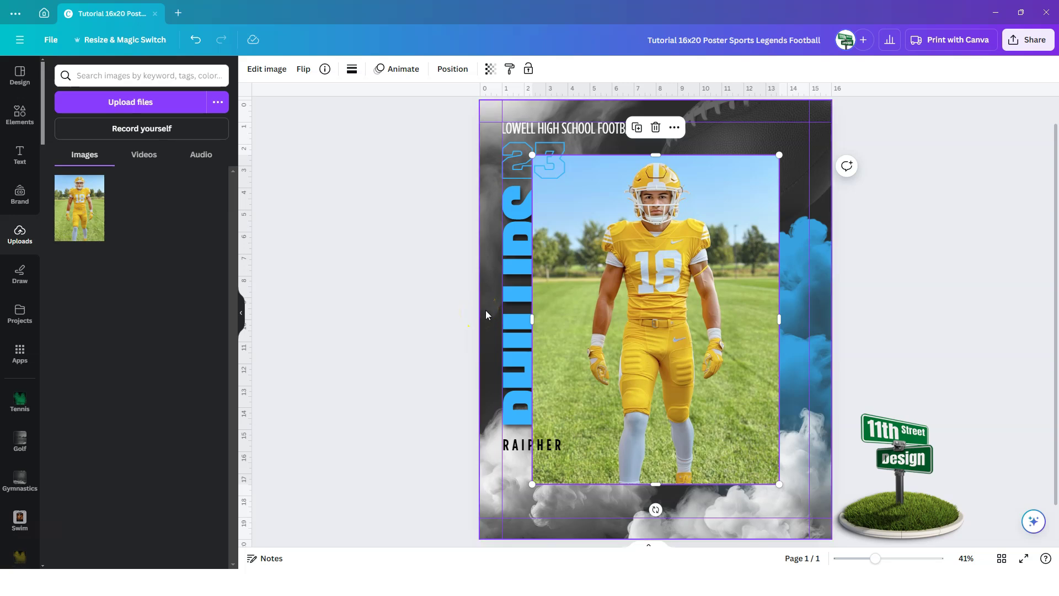
pyautogui.click(711, 330)
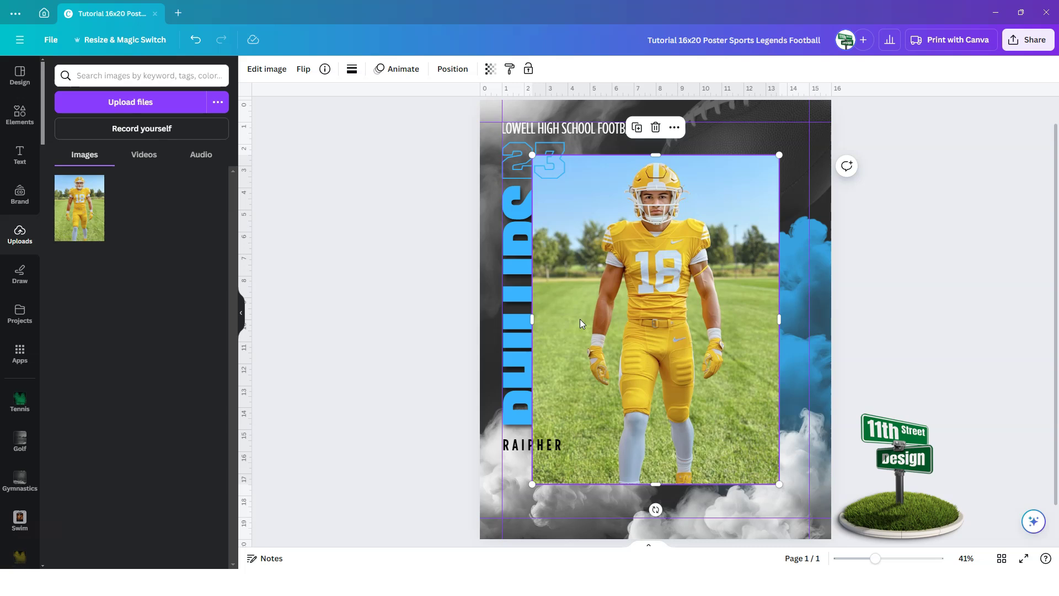
pyautogui.click(567, 430)
pyautogui.click(269, 558)
pyautogui.scroll(-3, 154, 312)
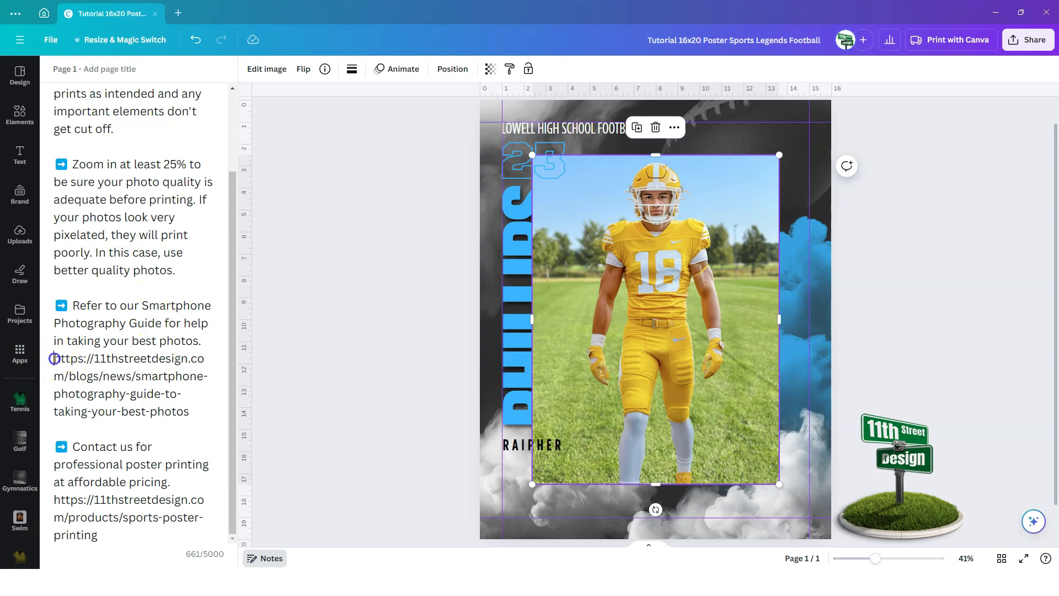
pyautogui.moveTo(54, 359); pyautogui.dragTo(189, 409)
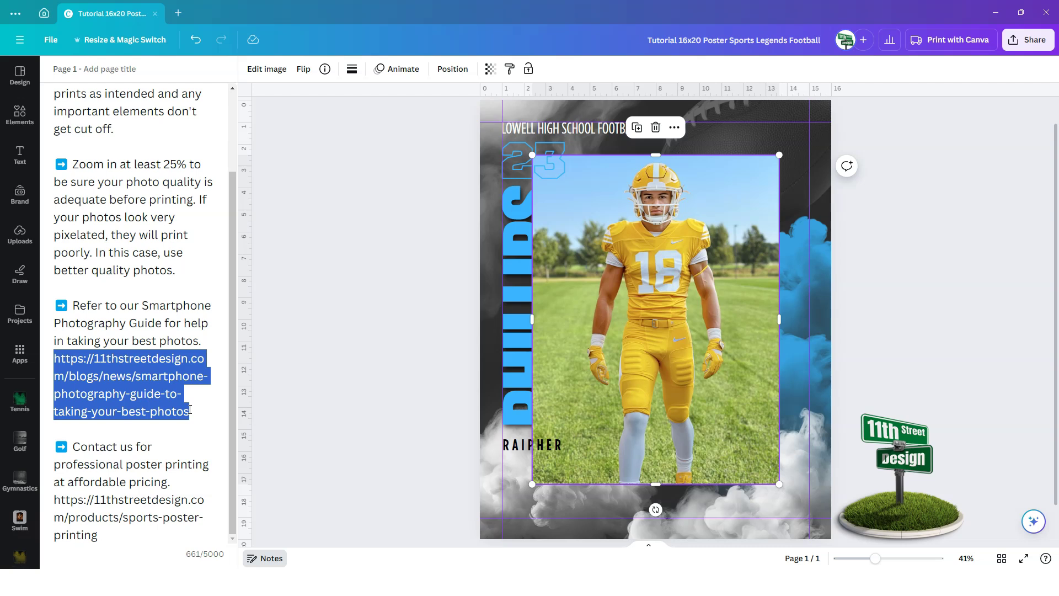
pyautogui.click(188, 409)
pyautogui.click(271, 559)
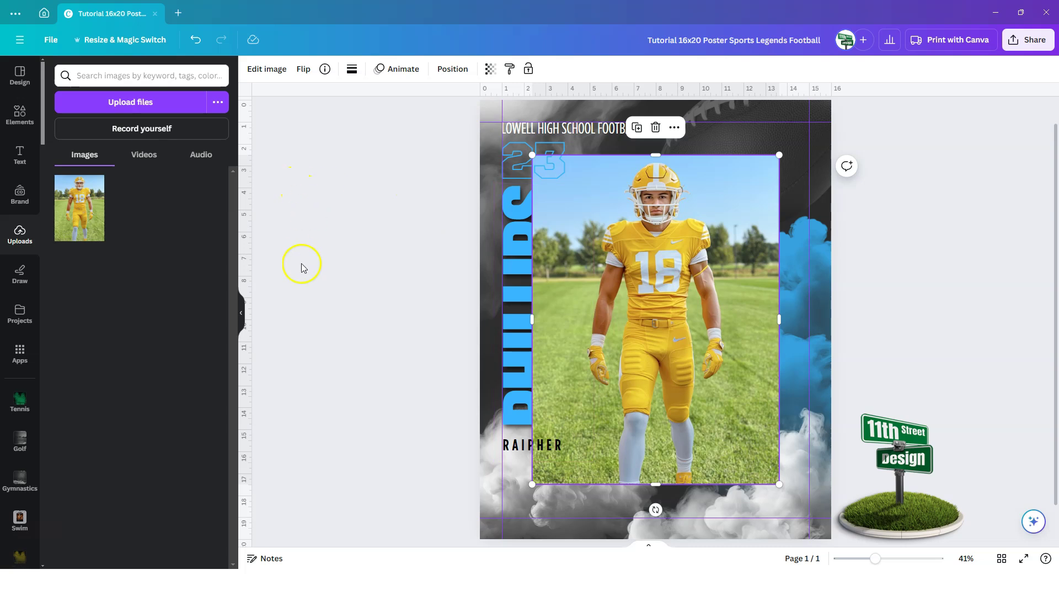
# - Cut the field background out of the player photo with BG Remover
pyautogui.click(262, 70)
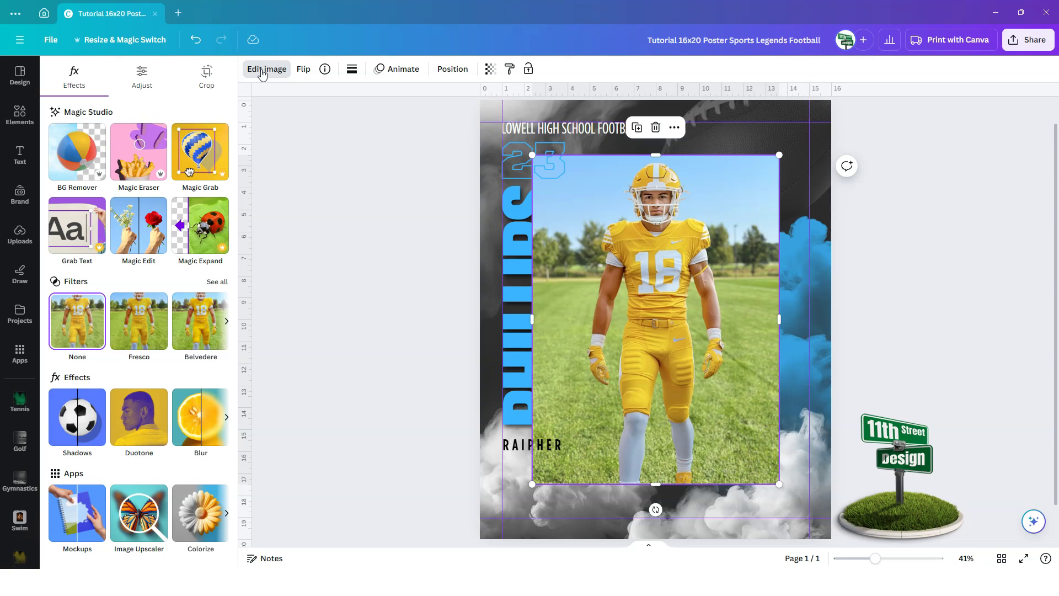
pyautogui.click(73, 159)
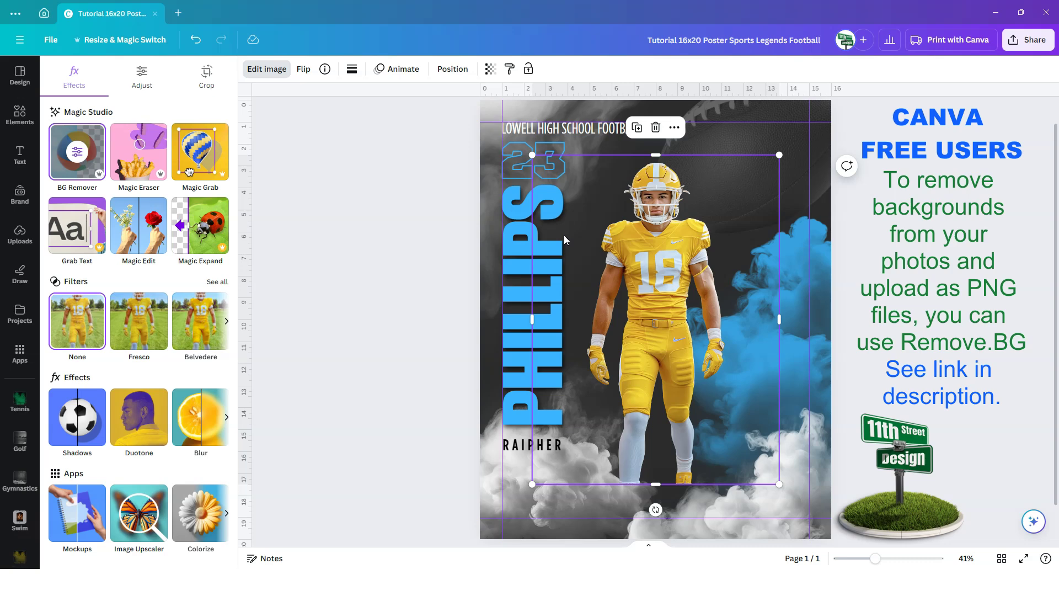
pyautogui.click(503, 282)
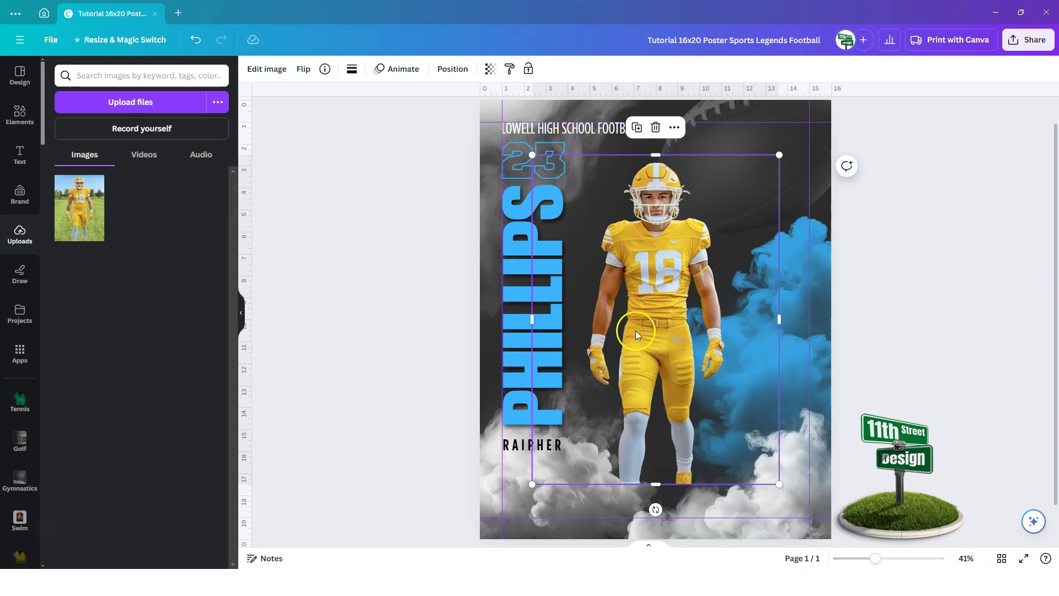
# - Shift the player photo right and crop its left and right sides inward
pyautogui.moveTo(644, 291)
pyautogui.mouseDown()
pyautogui.moveTo(657, 281)
pyautogui.moveTo(707, 352)
pyautogui.moveTo(696, 309)
pyautogui.moveTo(659, 348)
pyautogui.moveTo(674, 350)
pyautogui.moveTo(658, 348)
pyautogui.moveTo(684, 337)
pyautogui.moveTo(671, 282)
pyautogui.moveTo(661, 292)
pyautogui.mouseUp()
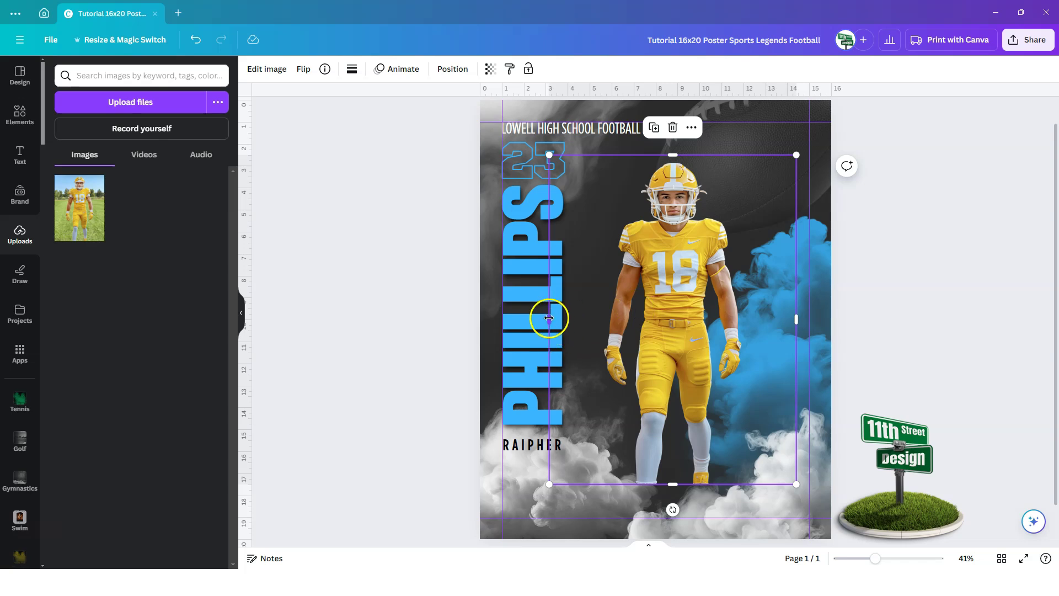
pyautogui.moveTo(549, 319); pyautogui.dragTo(600, 314)
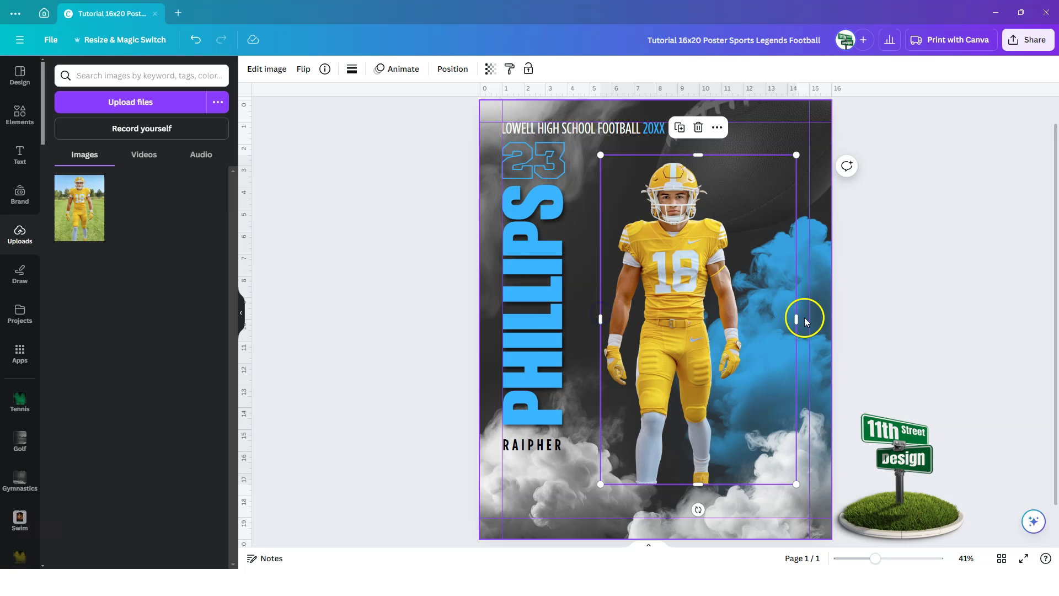
pyautogui.moveTo(797, 319); pyautogui.dragTo(747, 326)
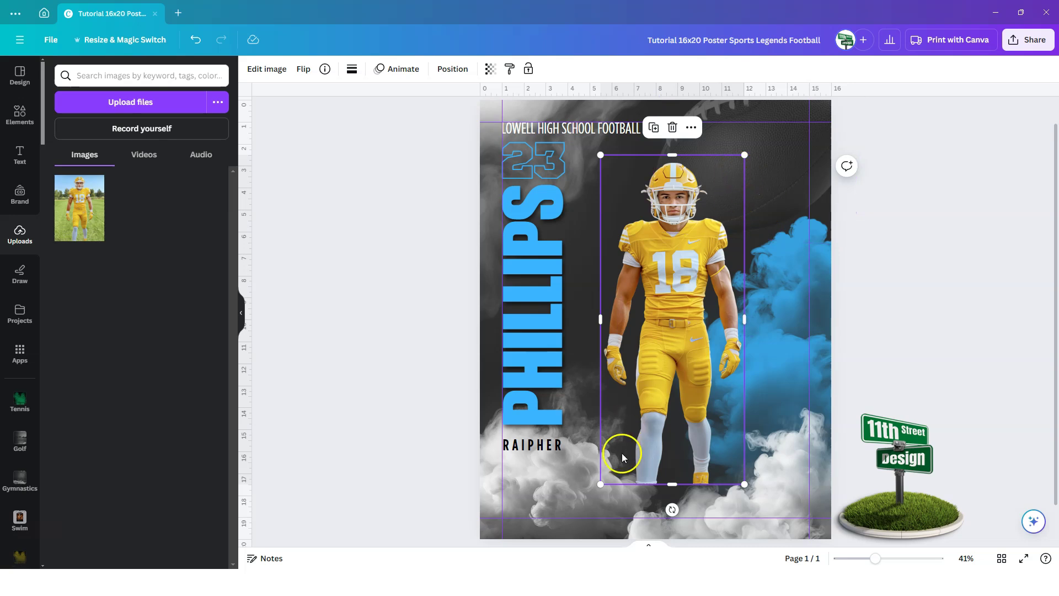
# - Enlarge the cutout to about 9 by 20.7, spanning from the heading to the bottom edge
pyautogui.moveTo(601, 485); pyautogui.dragTo(523, 546)
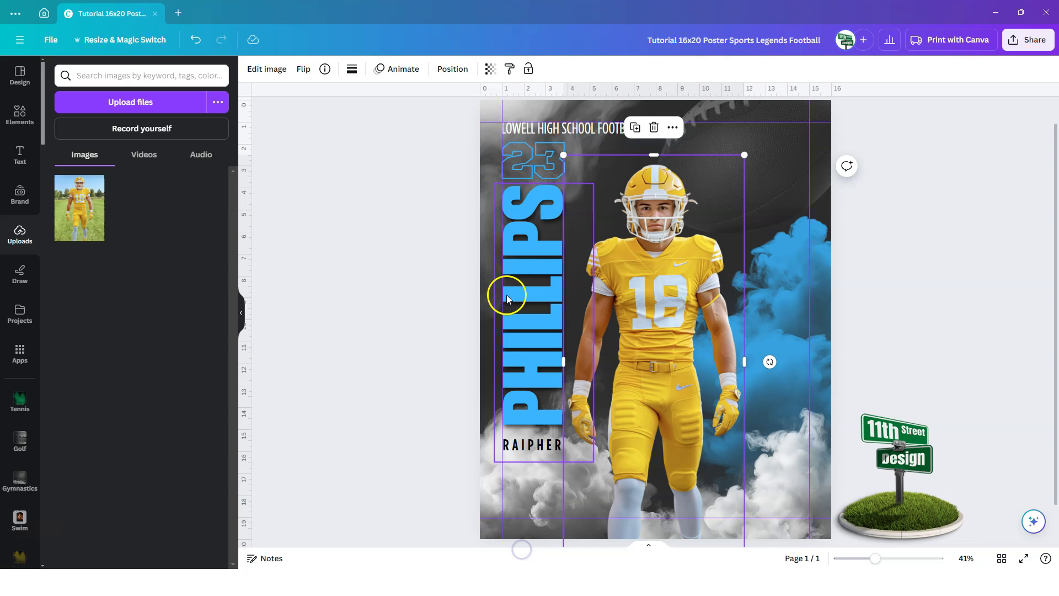
pyautogui.moveTo(745, 154); pyautogui.dragTo(779, 86)
pyautogui.moveTo(677, 241); pyautogui.dragTo(680, 286)
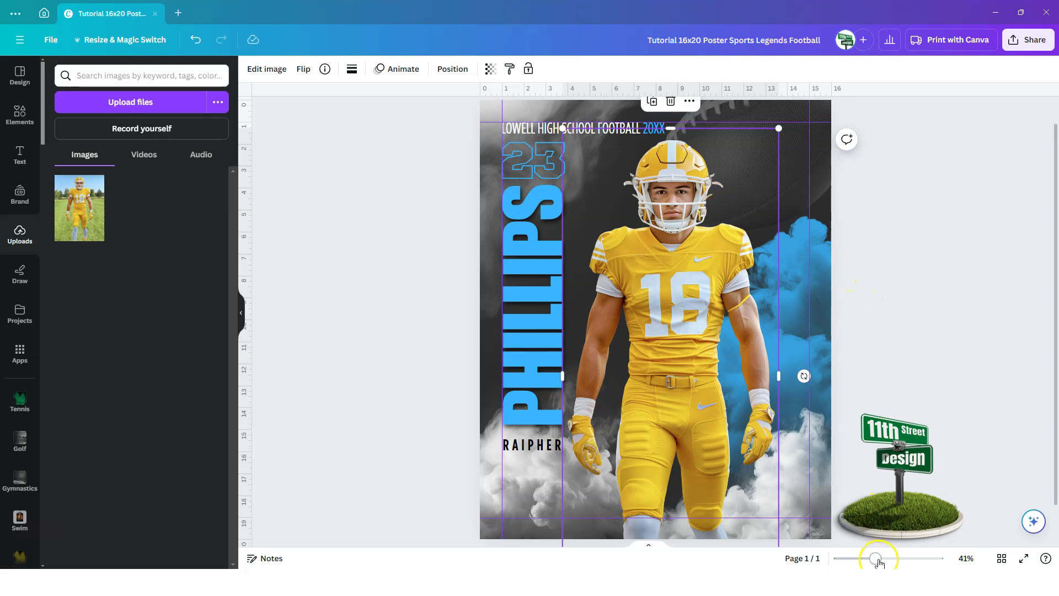
pyautogui.moveTo(880, 562); pyautogui.dragTo(900, 552)
pyautogui.scroll(5, 819, 270)
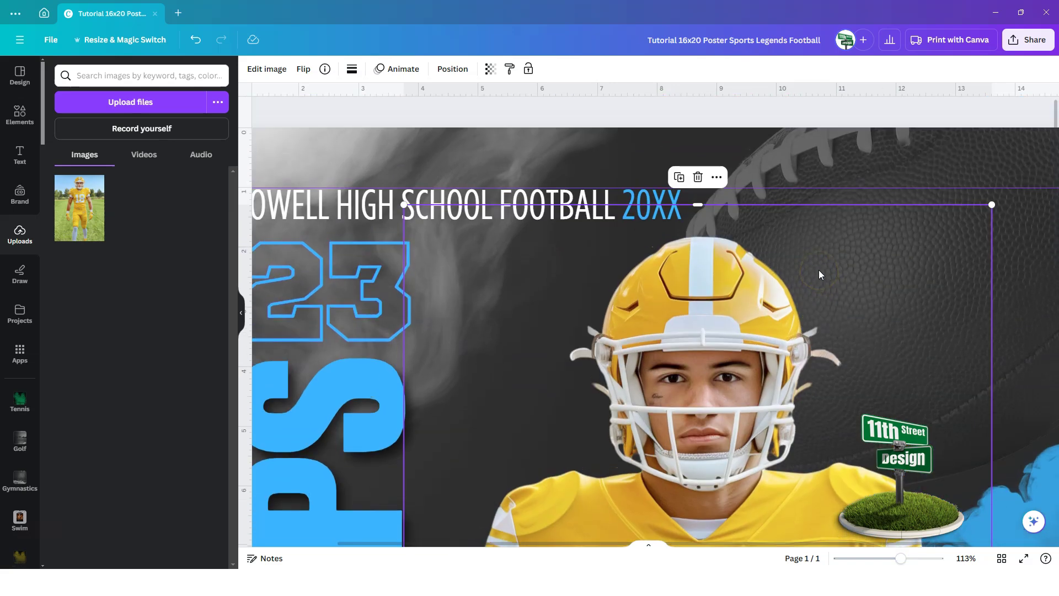
pyautogui.scroll(-5, 685, 429)
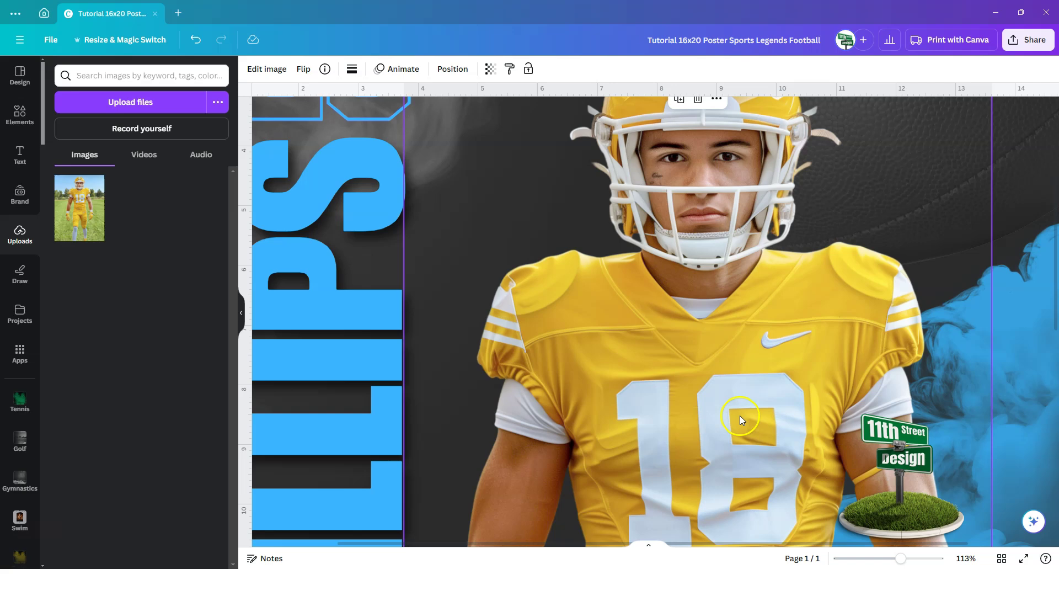
pyautogui.scroll(-2, 740, 418)
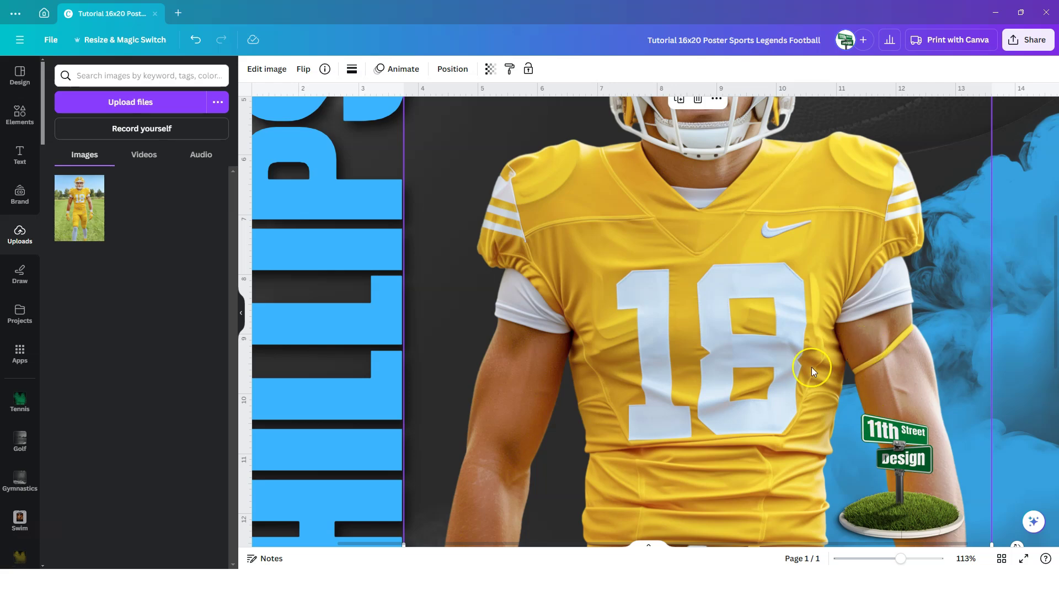
pyautogui.scroll(5, 812, 367)
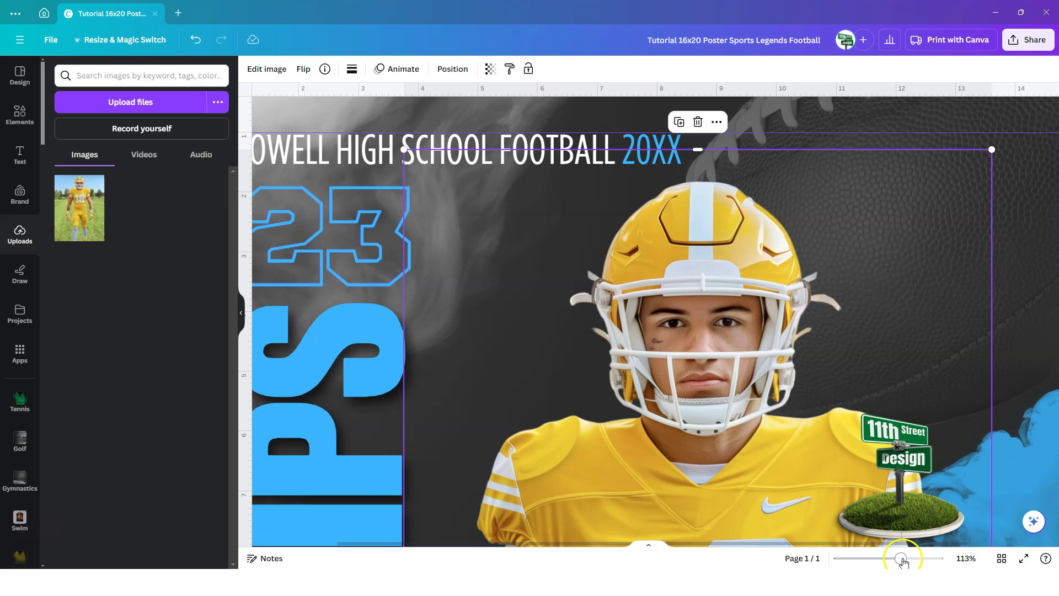
pyautogui.moveTo(900, 558); pyautogui.dragTo(874, 560)
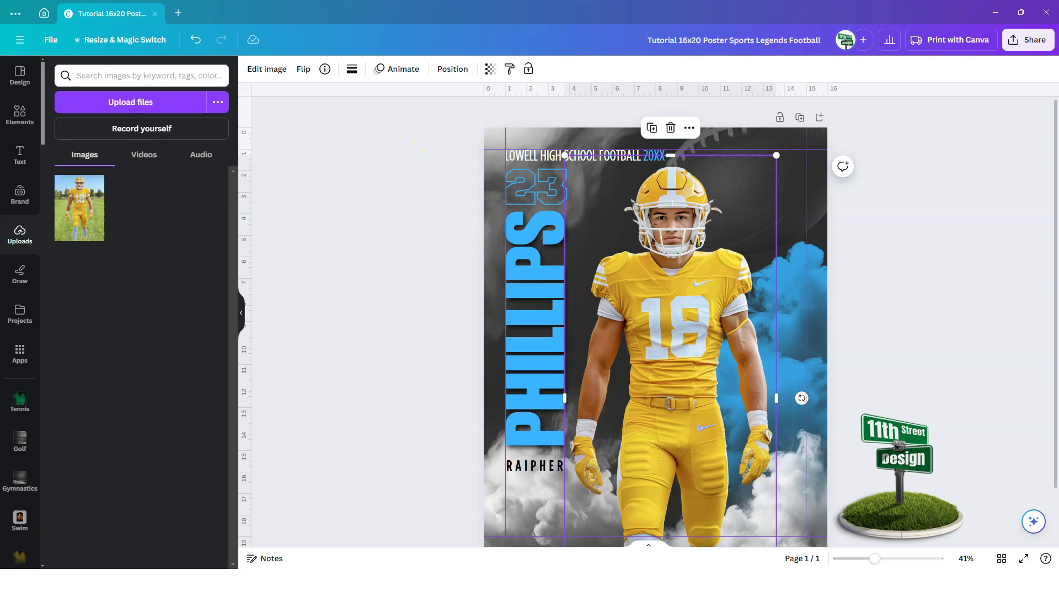
# - Reorder the layers so the player cutout sits above the blue smoke element
pyautogui.click(451, 70)
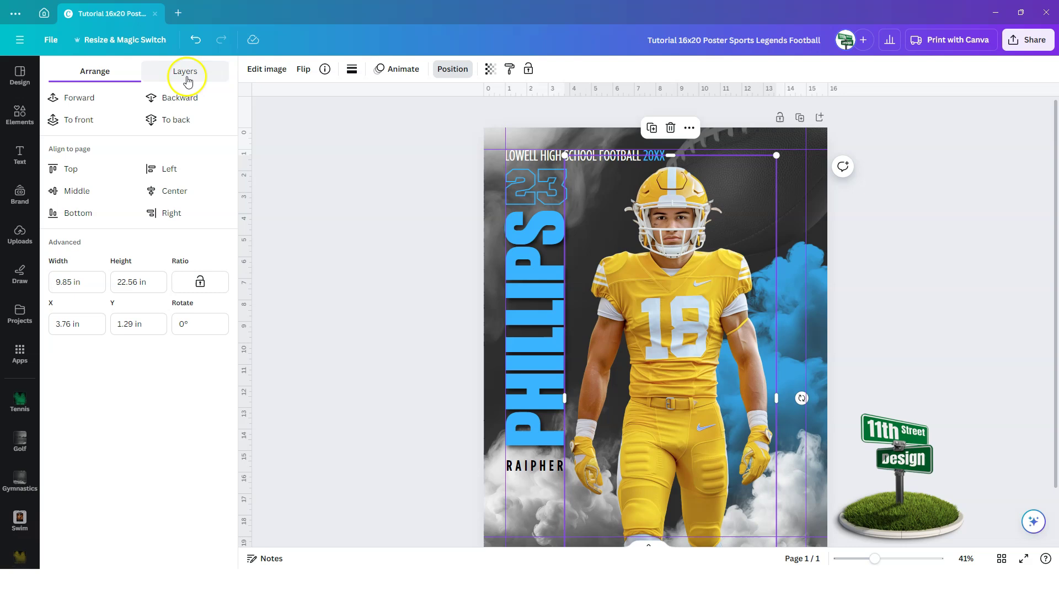
pyautogui.click(185, 76)
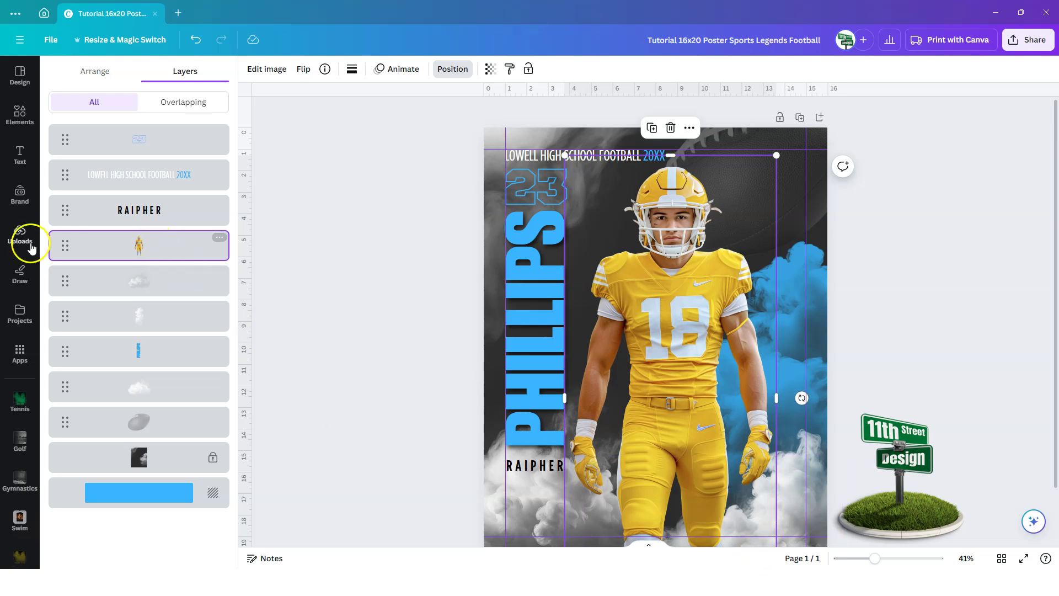
pyautogui.moveTo(64, 243); pyautogui.dragTo(62, 339)
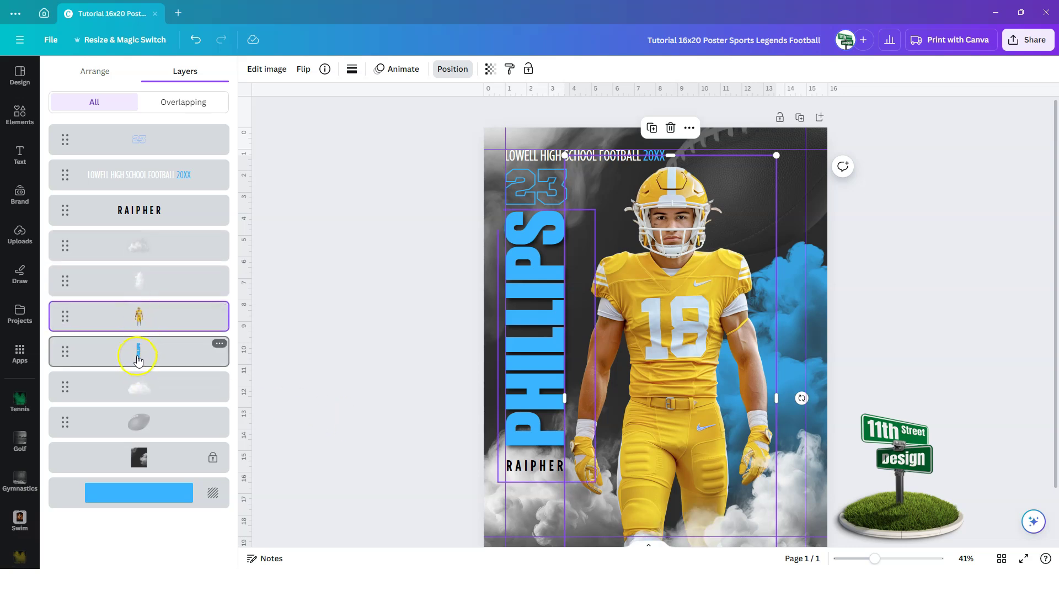
# - Nudge the player photo slightly right and down beside the PHILLIPS name
pyautogui.moveTo(656, 366)
pyautogui.mouseDown()
pyautogui.moveTo(638, 354)
pyautogui.moveTo(651, 354)
pyautogui.mouseUp()
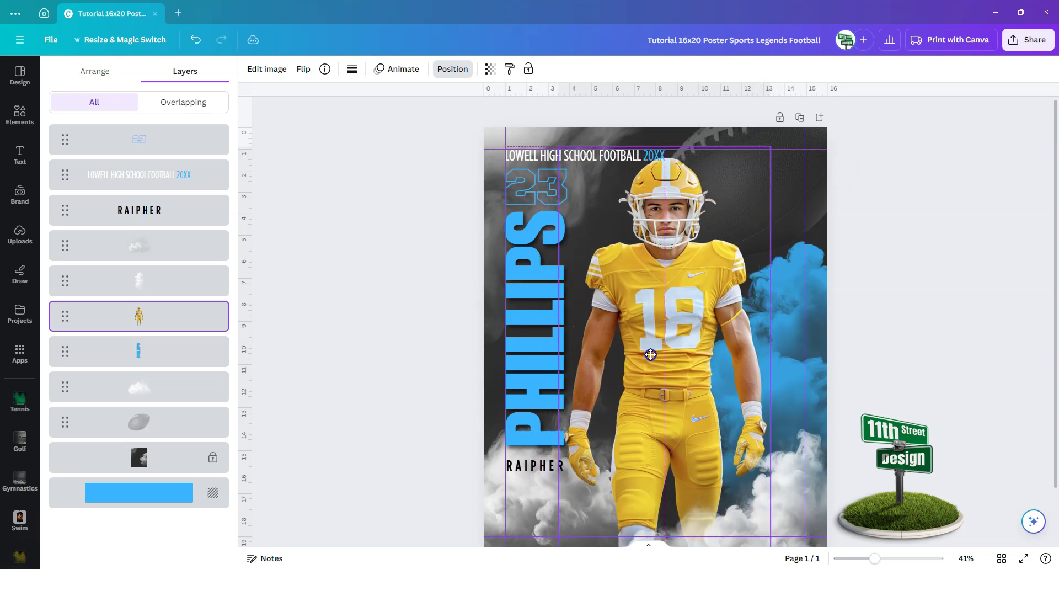
pyautogui.moveTo(64, 311)
pyautogui.mouseDown()
pyautogui.moveTo(60, 368)
pyautogui.moveTo(59, 309)
pyautogui.mouseUp()
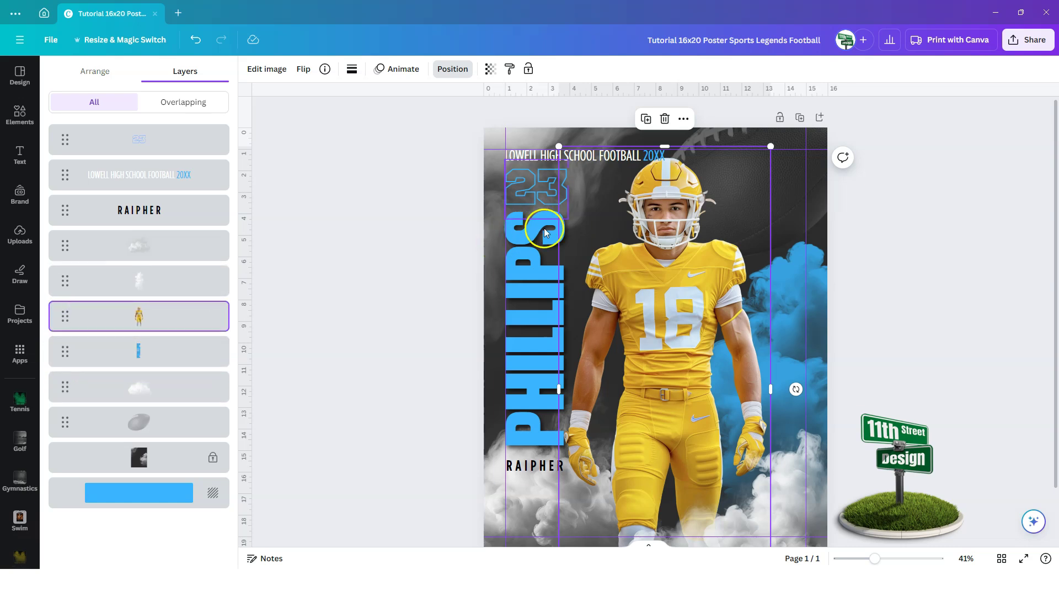
pyautogui.moveTo(673, 316); pyautogui.dragTo(677, 325)
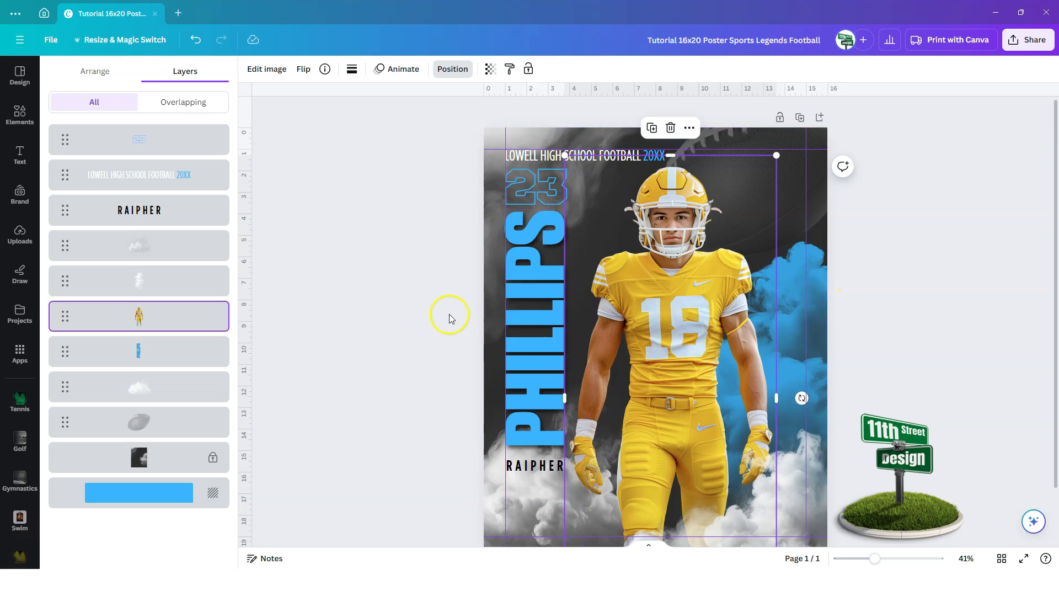
# - Recolour the blue background smoke to the gold #dbb234 photo colour
pyautogui.click(140, 498)
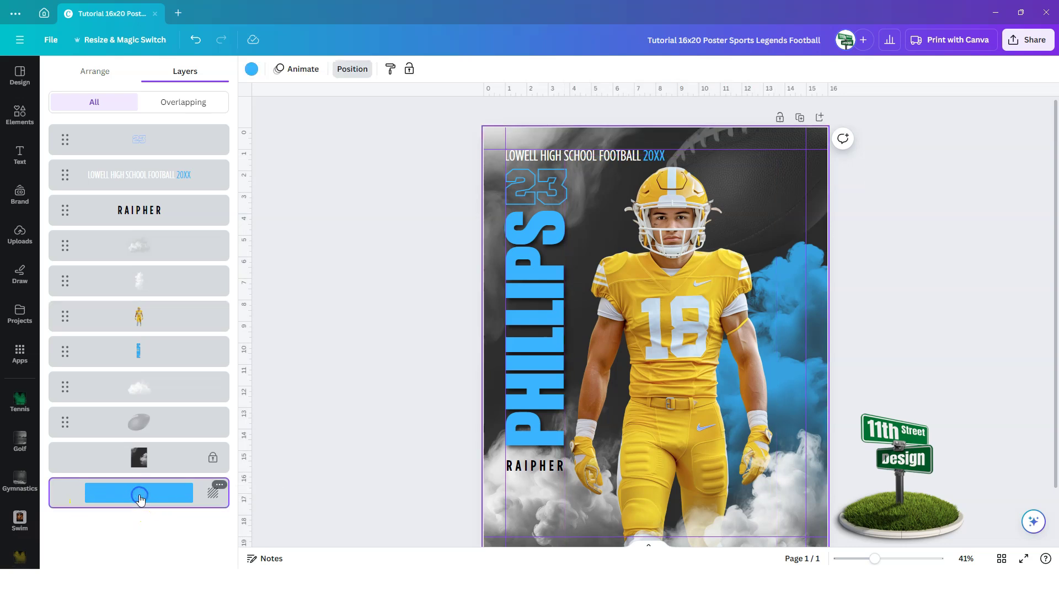
pyautogui.click(252, 70)
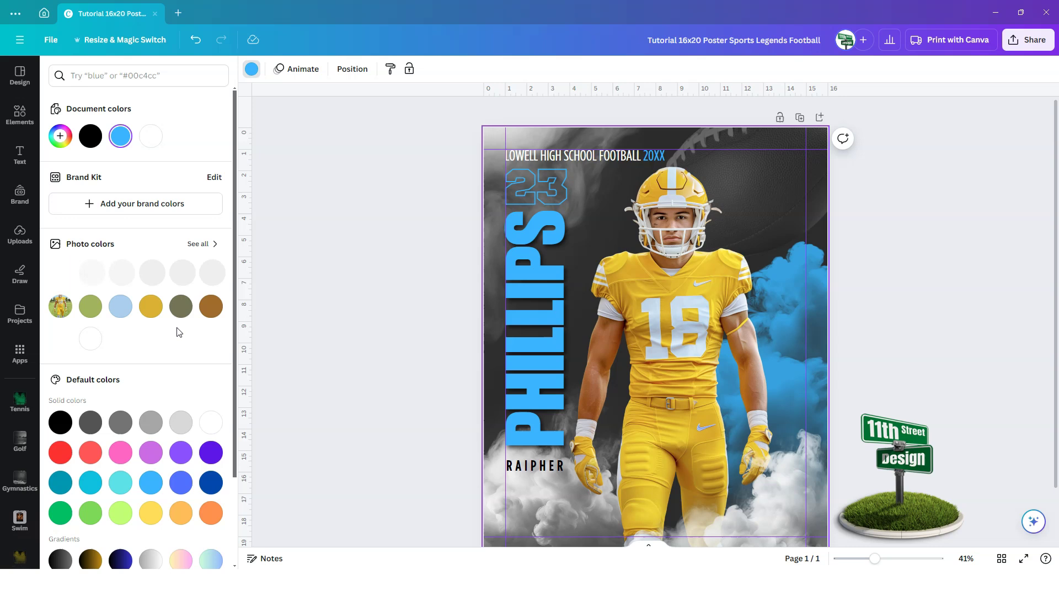
pyautogui.click(152, 313)
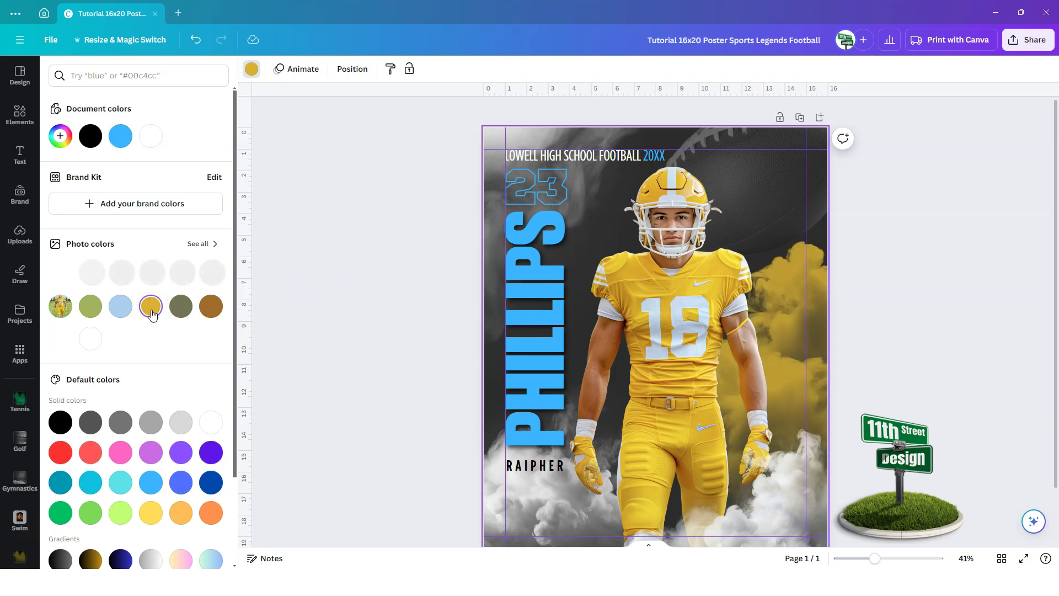
# - Add a brighter yellow, #FFC512, as a new document colour
pyautogui.click(807, 303)
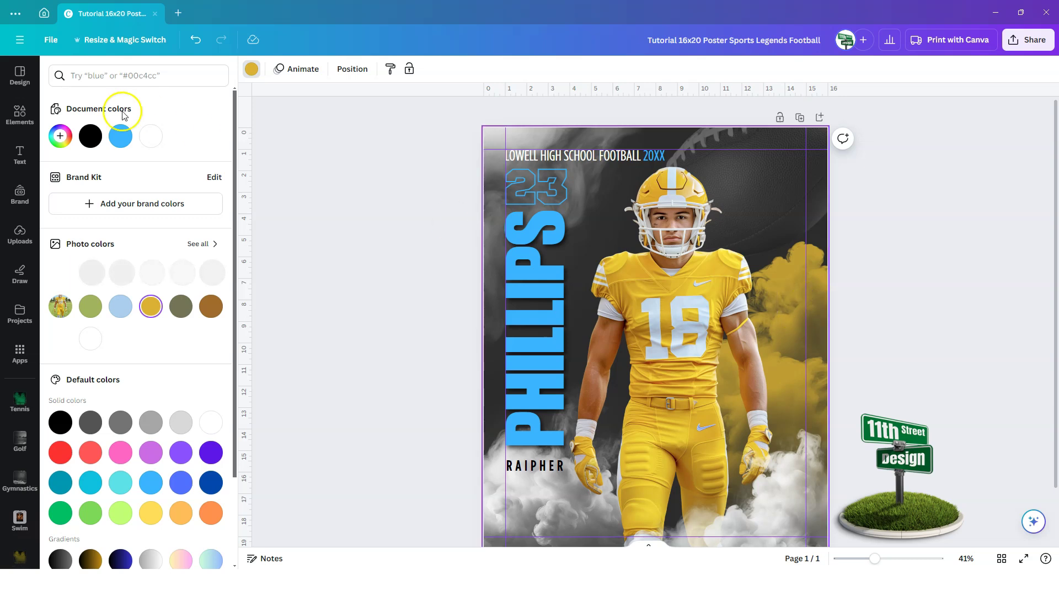
pyautogui.click(60, 136)
pyautogui.moveTo(193, 203); pyautogui.dragTo(199, 175)
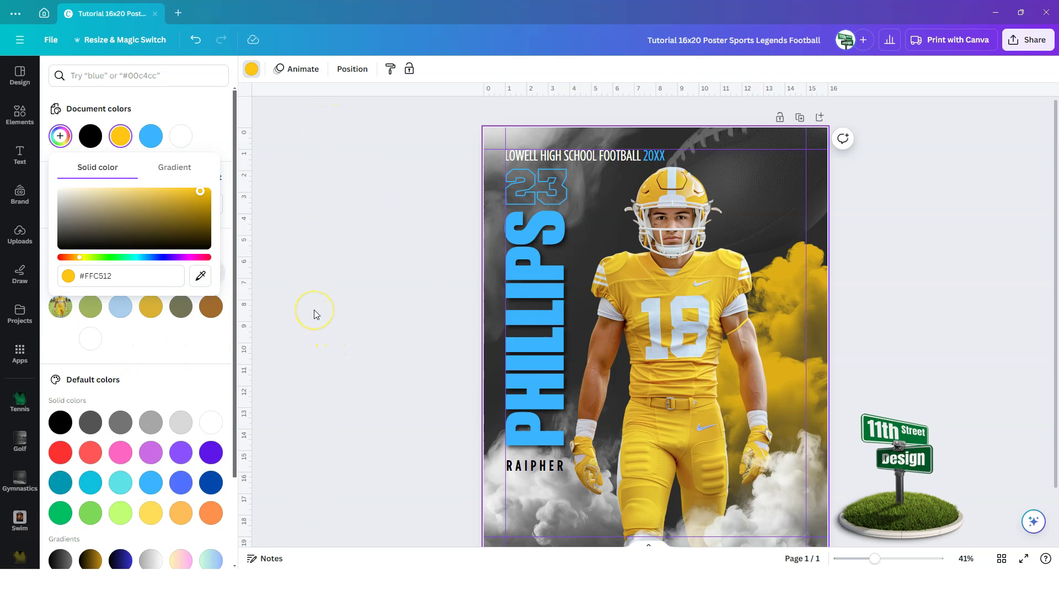
# - Make the vertical PHILLIPS name text yellow
pyautogui.click(543, 339)
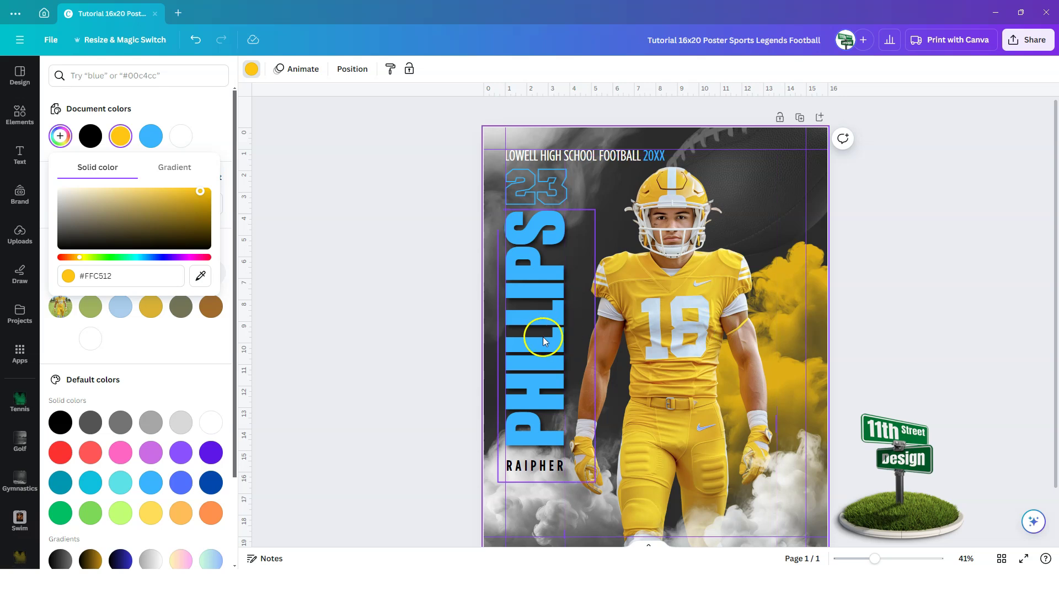
pyautogui.click(542, 337)
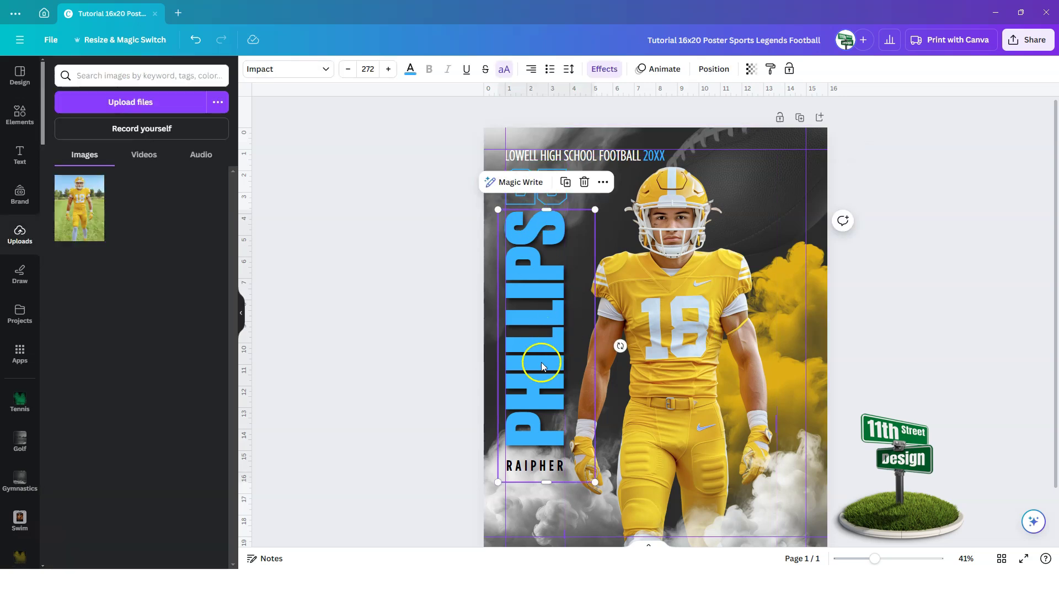
pyautogui.click(410, 70)
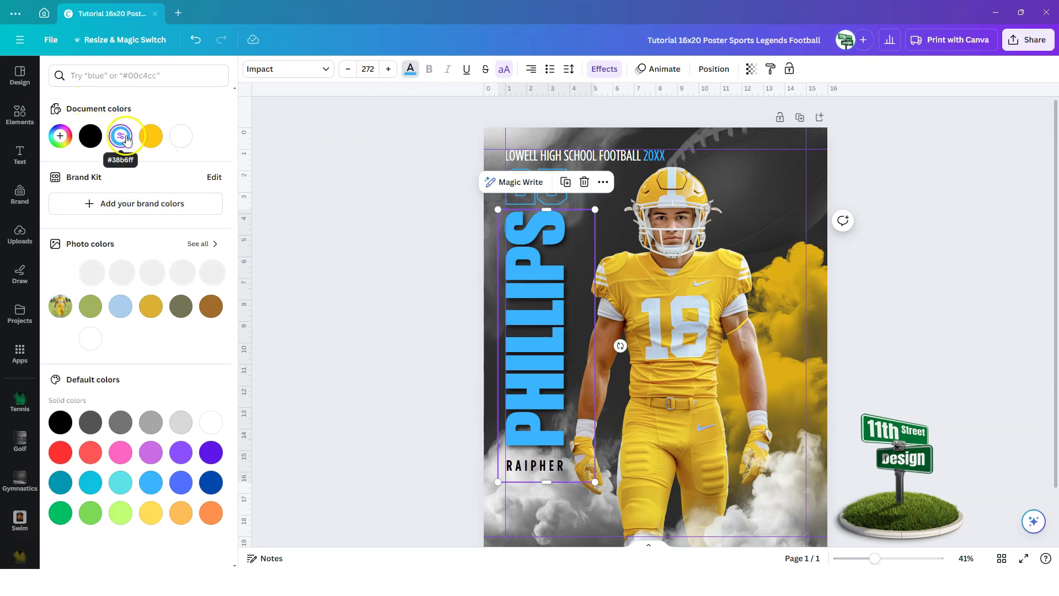
pyautogui.click(152, 136)
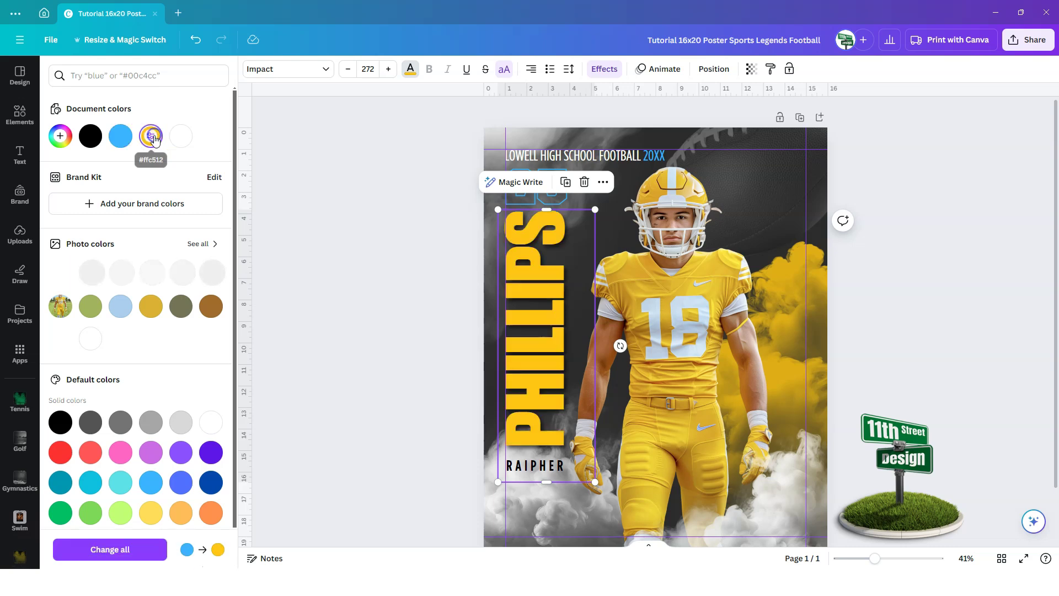
pyautogui.click(457, 283)
pyautogui.click(427, 210)
# - Make the outlined 23 number yellow
pyautogui.click(542, 183)
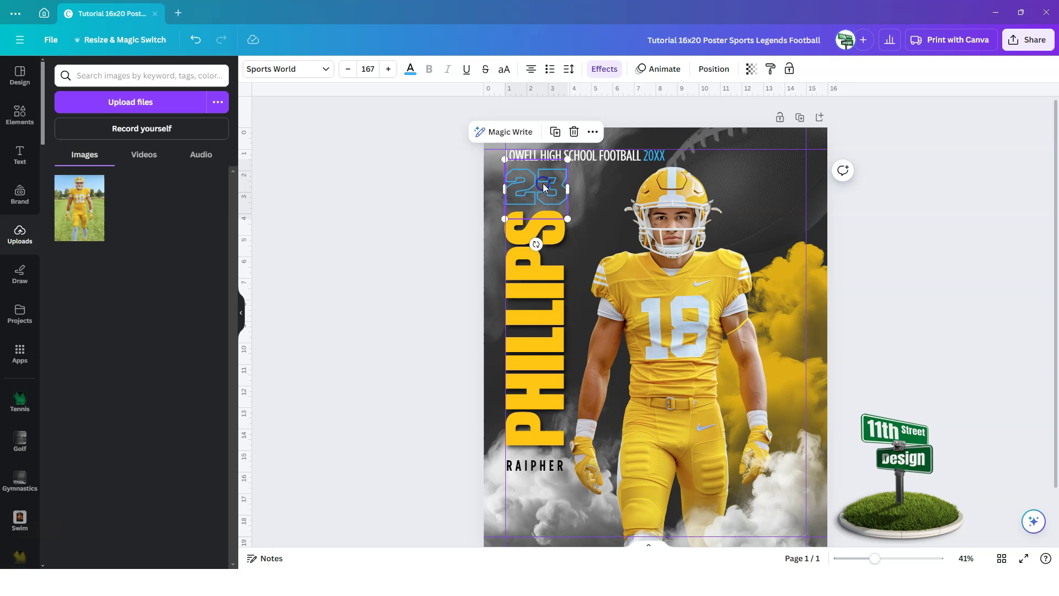
pyautogui.click(411, 72)
pyautogui.click(151, 136)
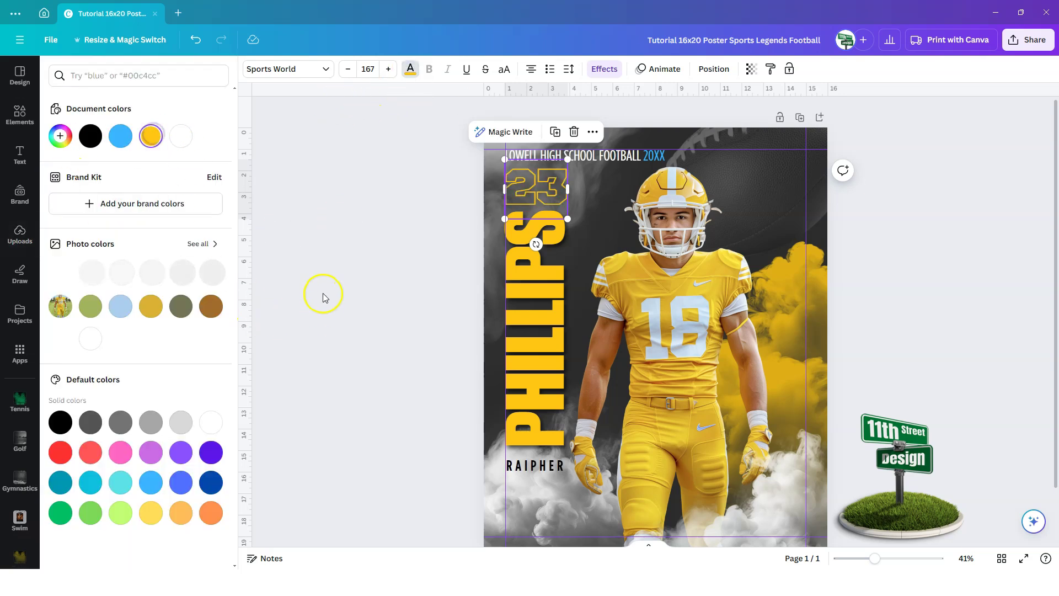
pyautogui.press('Escape')
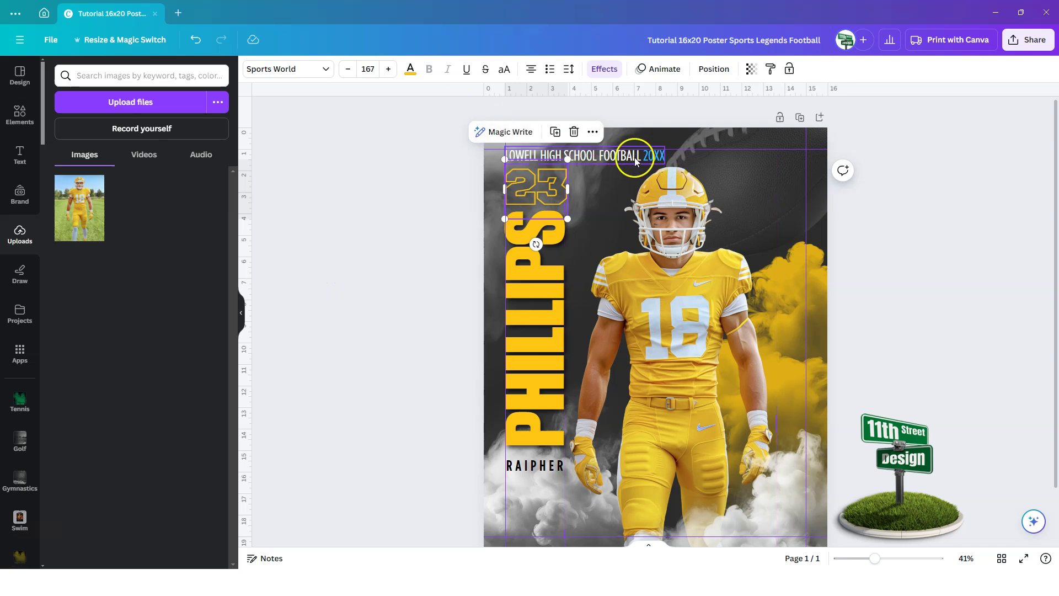
# - Make only the 20XX year in LOWELL HIGH SCHOOL FOOTBALL 20XX yellow
pyautogui.click(637, 159)
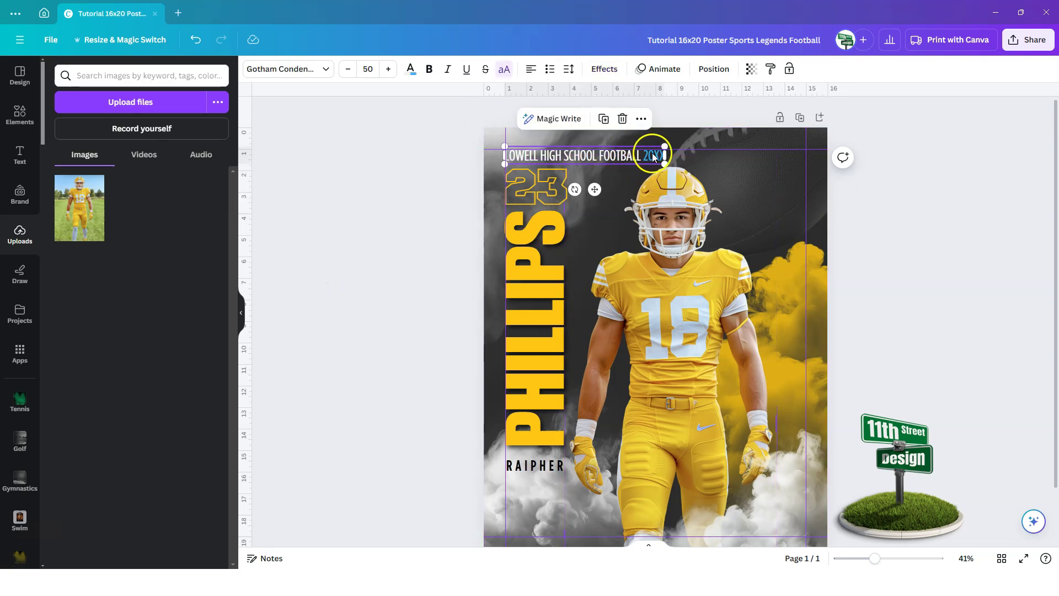
pyautogui.doubleClick(653, 156)
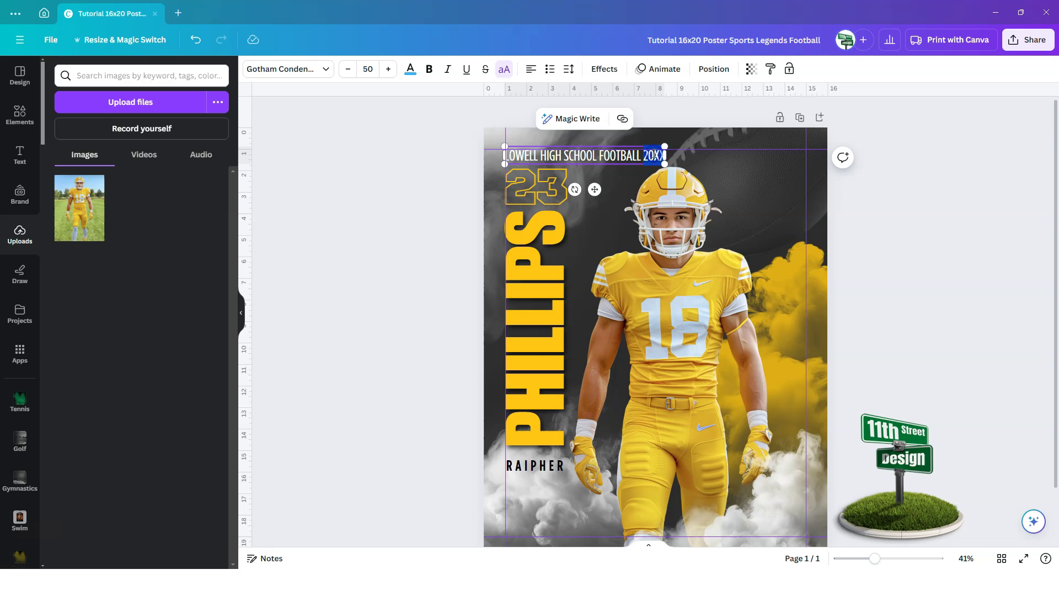
pyautogui.click(411, 69)
pyautogui.click(150, 136)
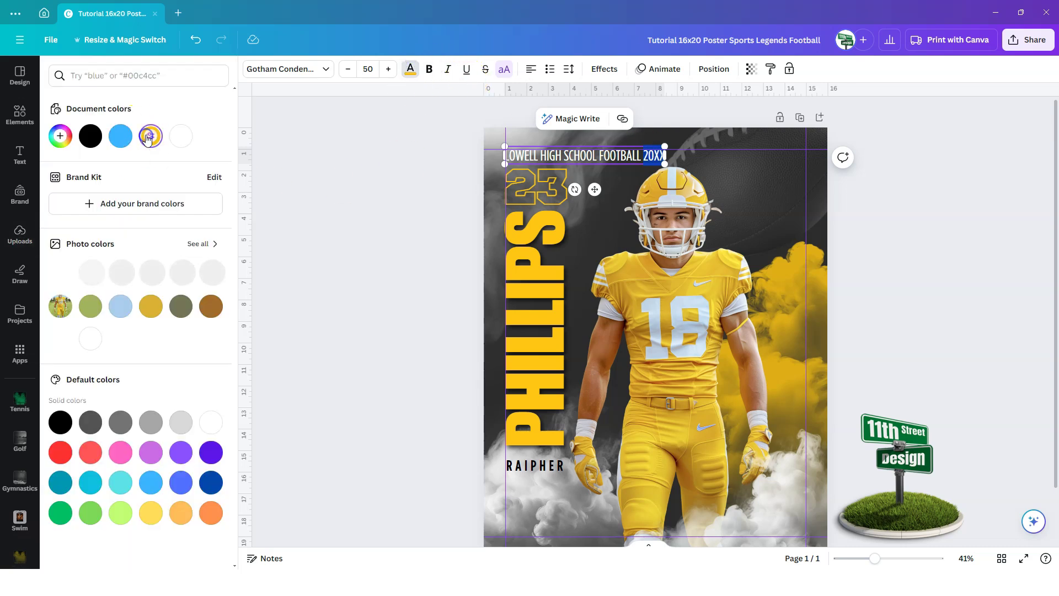
pyautogui.click(385, 258)
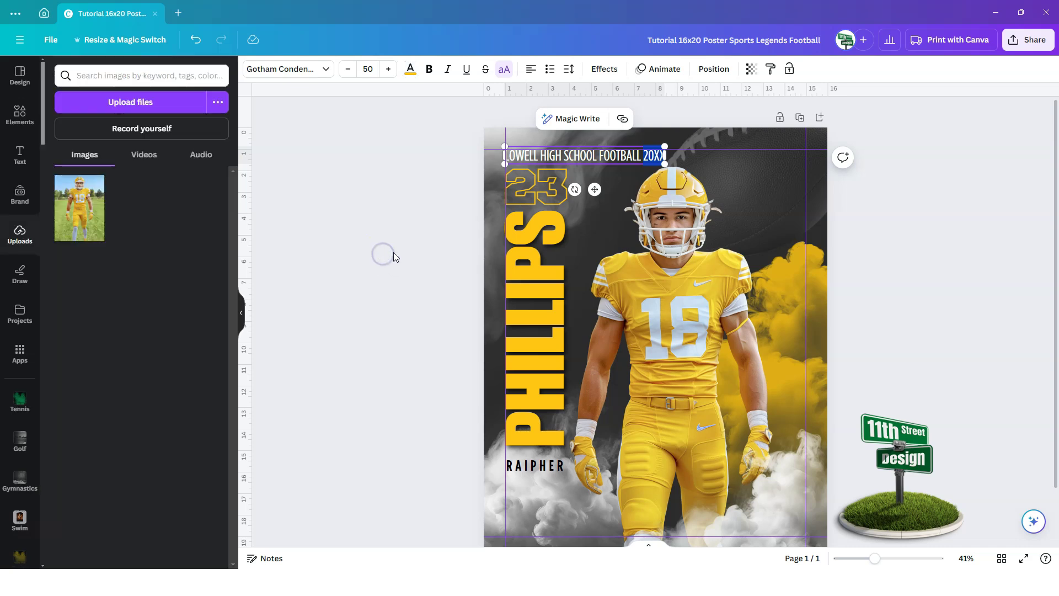
pyautogui.click(395, 254)
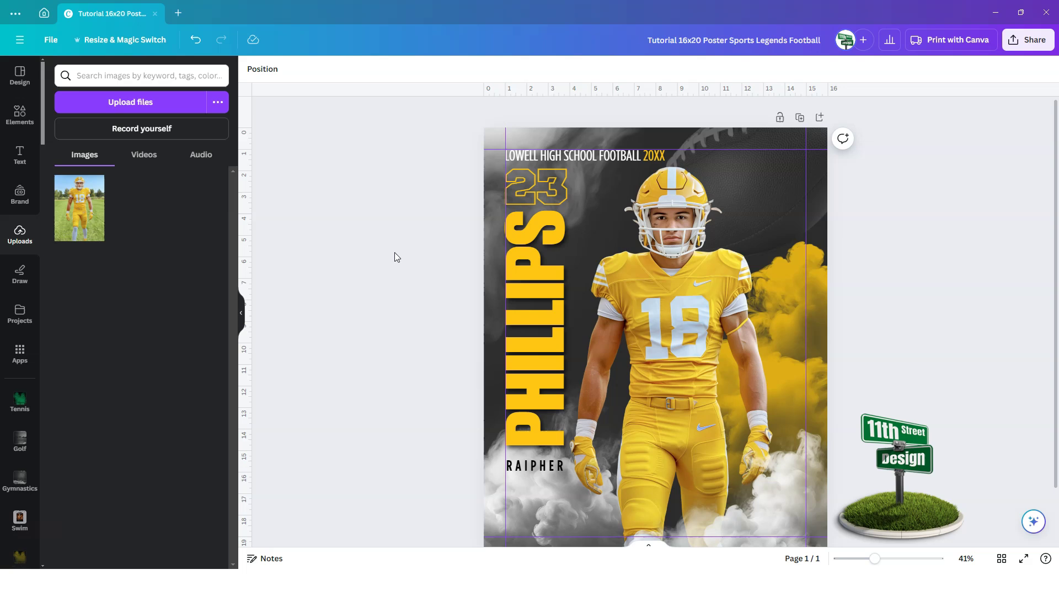
pyautogui.click(395, 254)
pyautogui.click(309, 277)
pyautogui.doubleClick(532, 348)
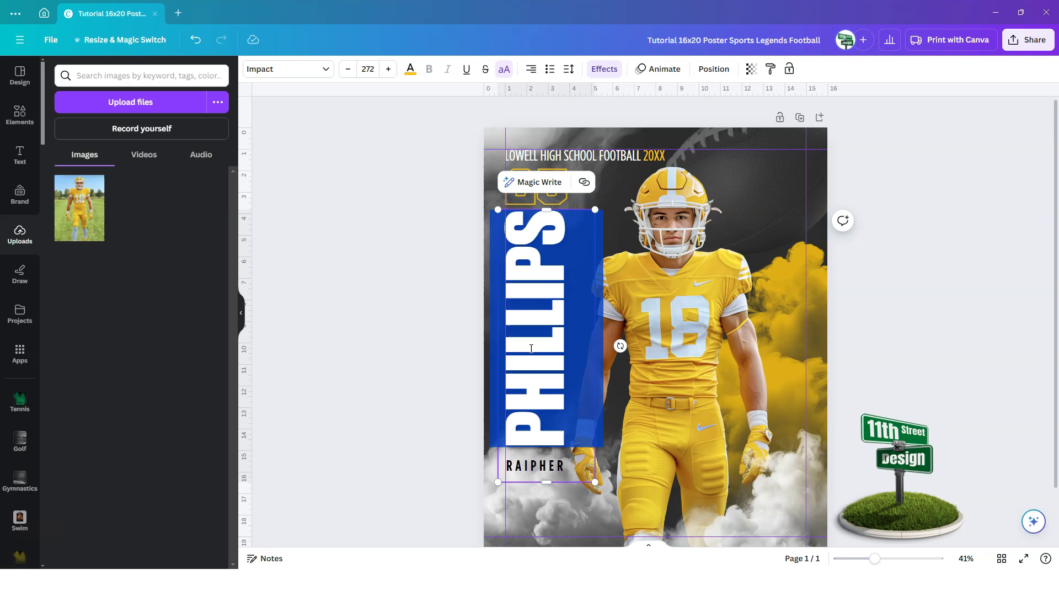
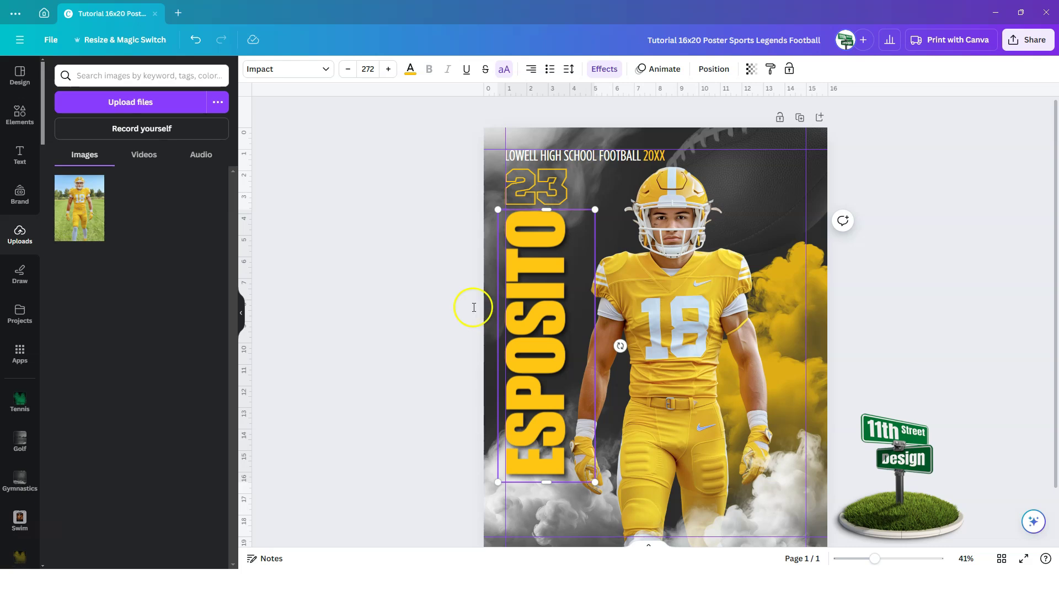
pyautogui.click(438, 388)
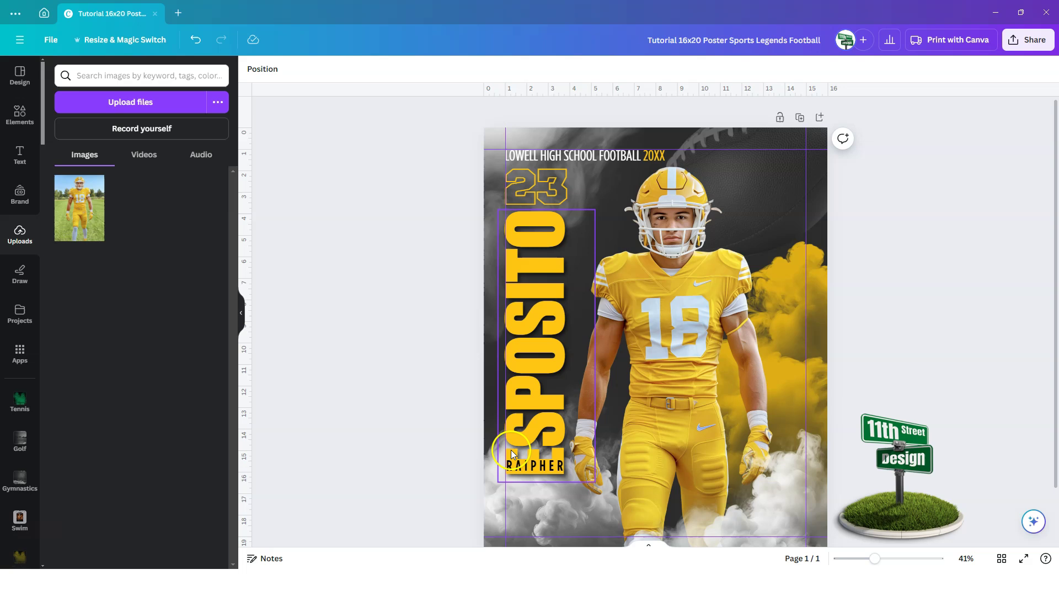
pyautogui.click(538, 469)
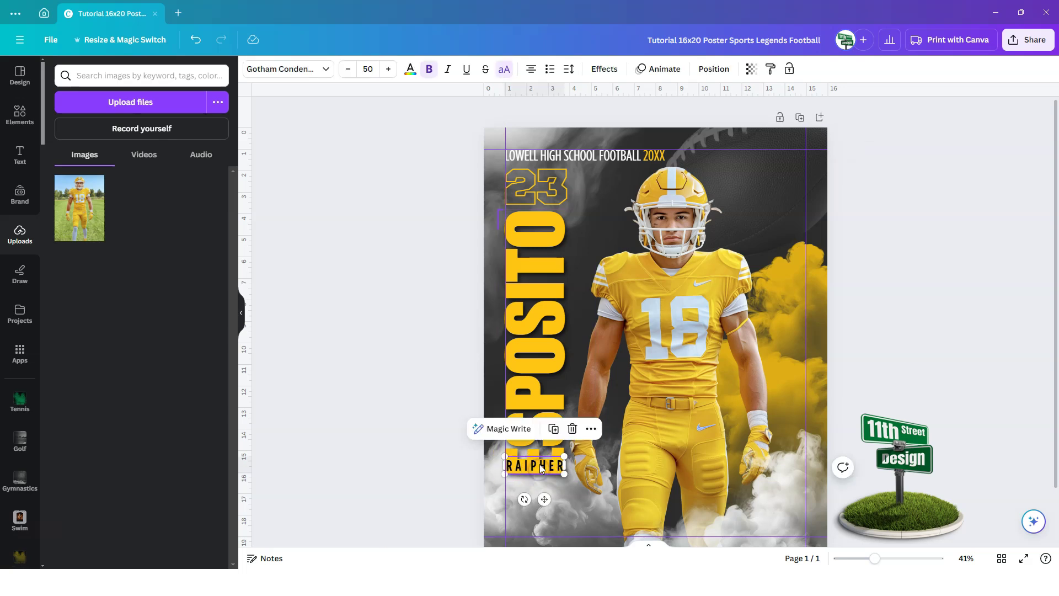
pyautogui.moveTo(539, 467); pyautogui.dragTo(539, 489)
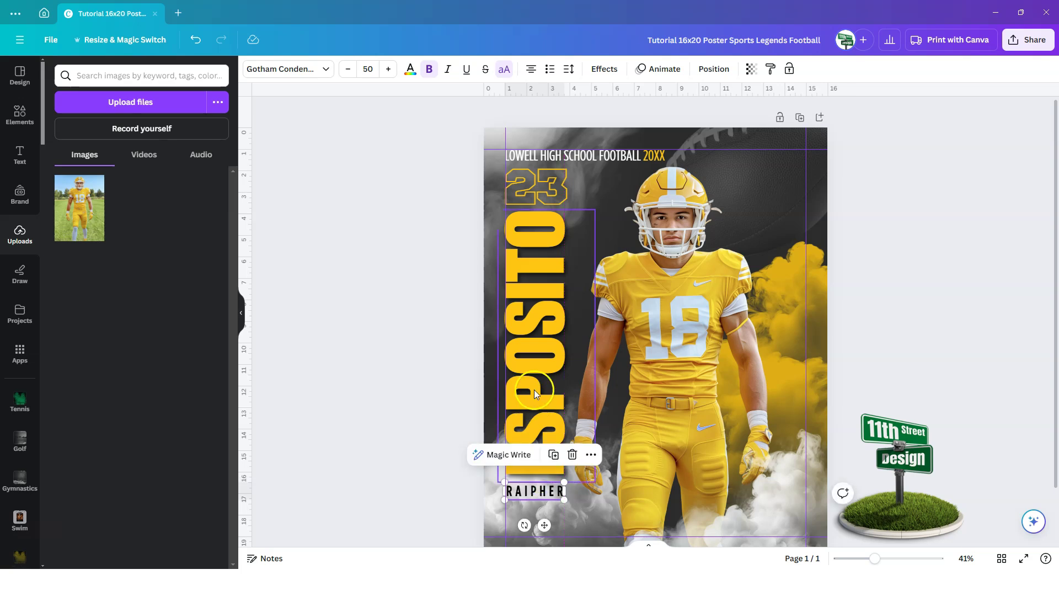
pyautogui.click(537, 289)
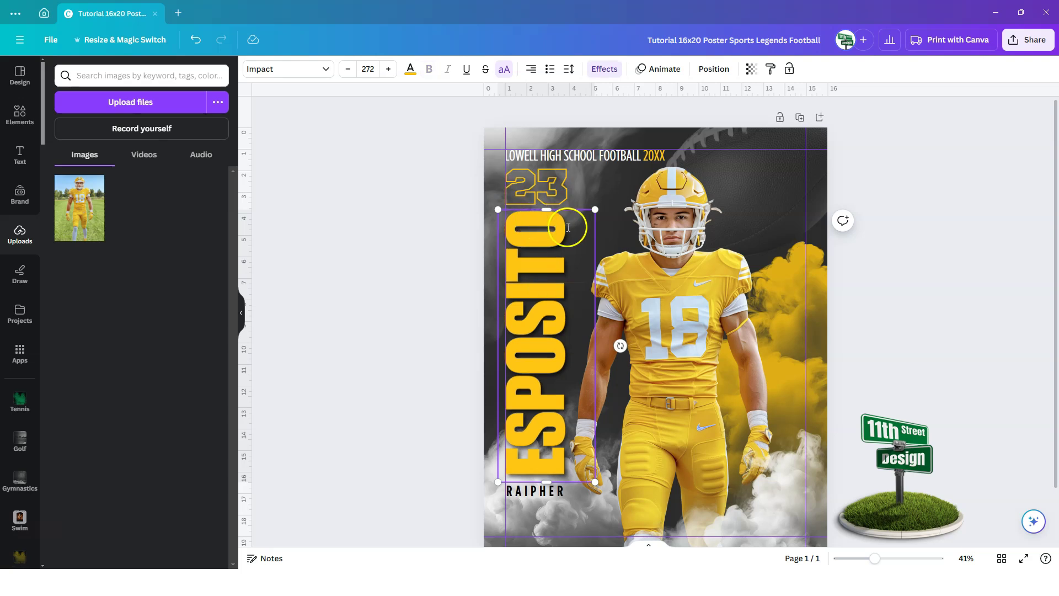
pyautogui.doubleClick(521, 229)
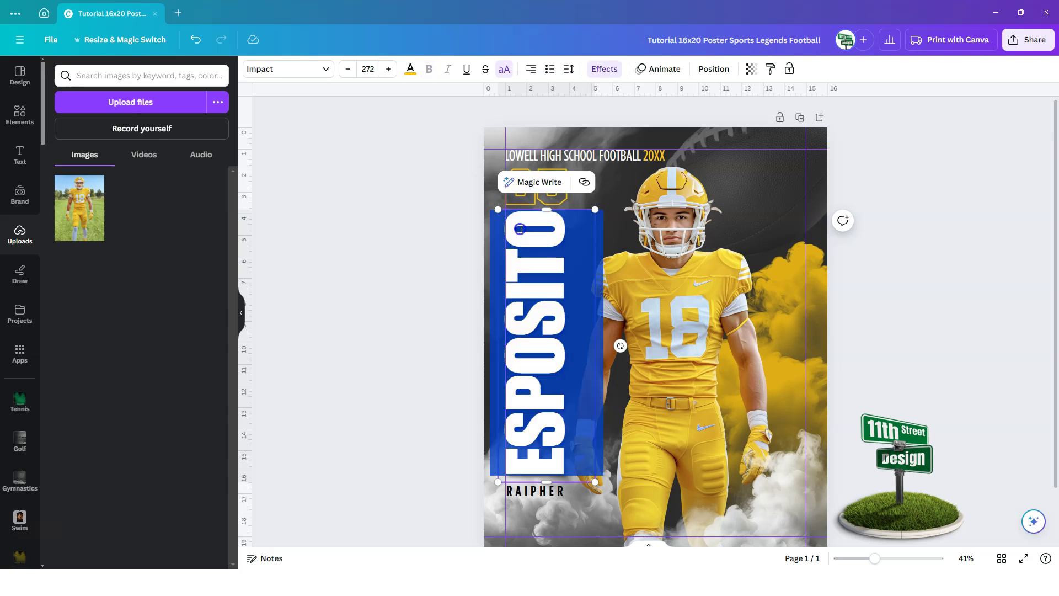
pyautogui.click(514, 216)
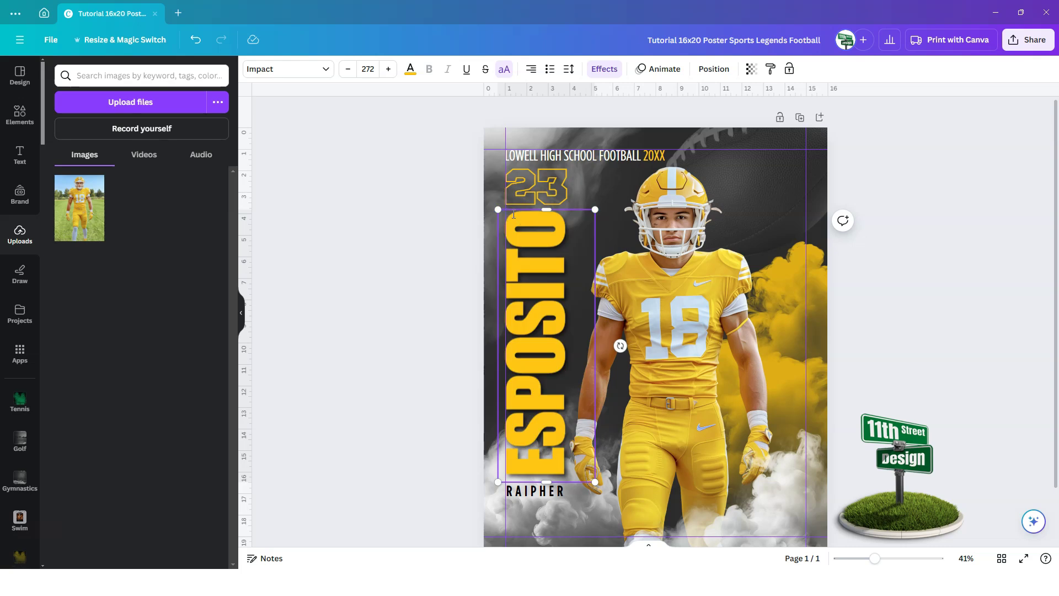
pyautogui.write('S')
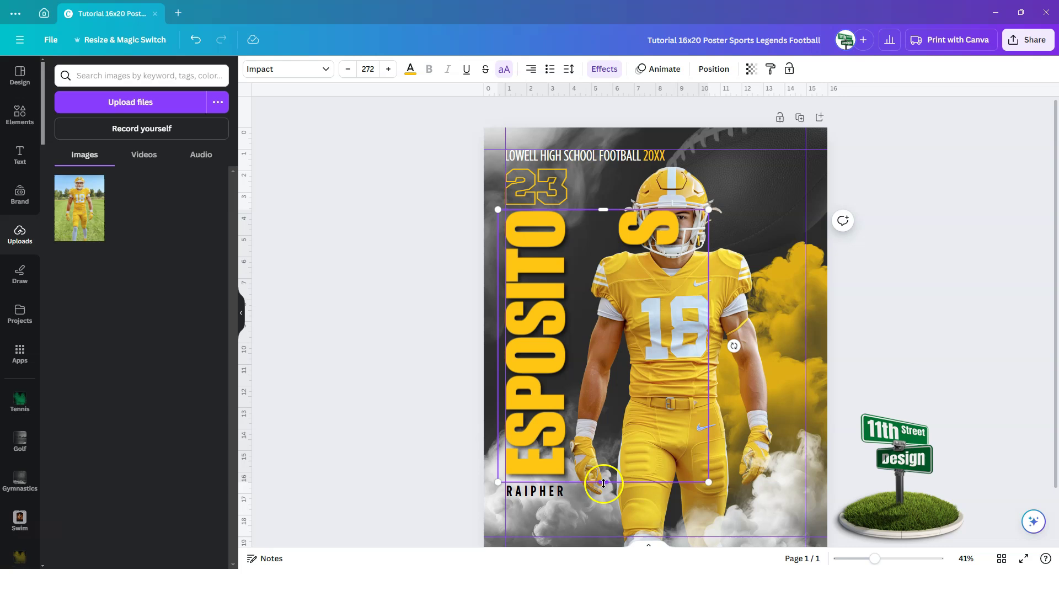
pyautogui.moveTo(604, 485); pyautogui.dragTo(600, 519)
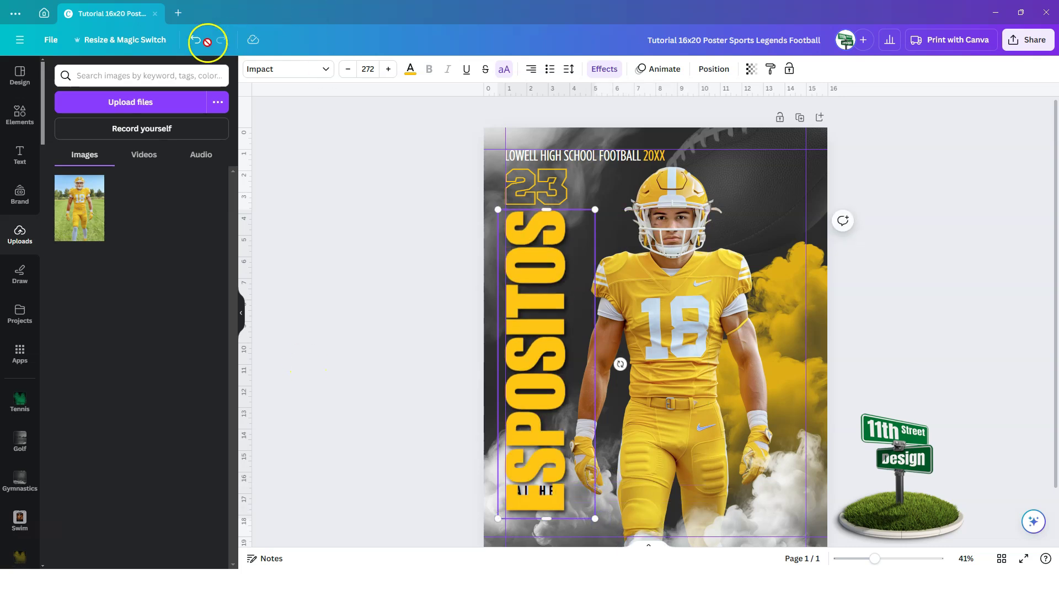
pyautogui.click(194, 41)
pyautogui.click(194, 41)
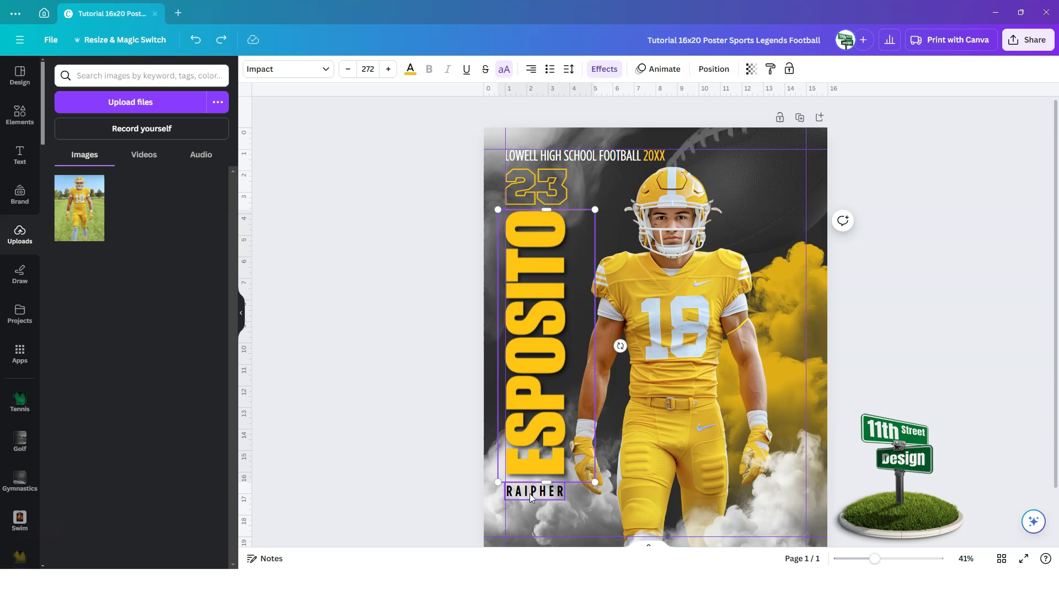
pyautogui.doubleClick(529, 491)
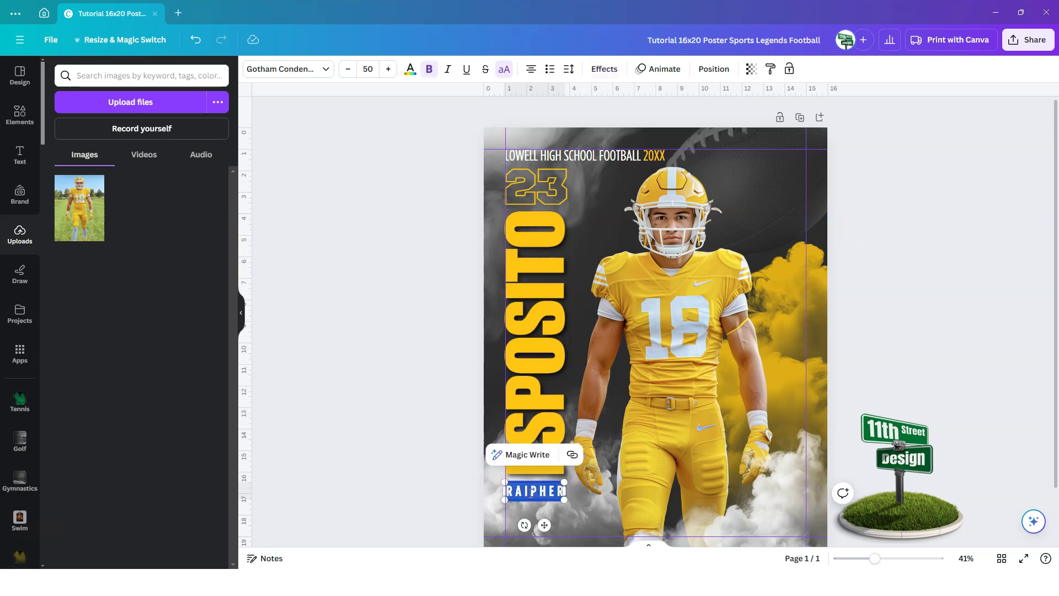
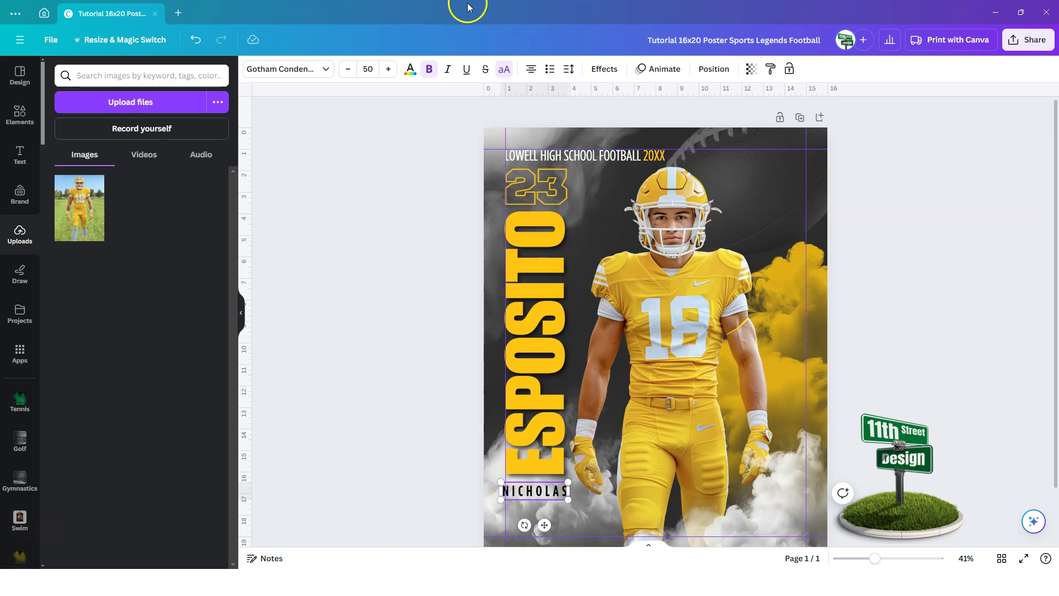
pyautogui.click(568, 68)
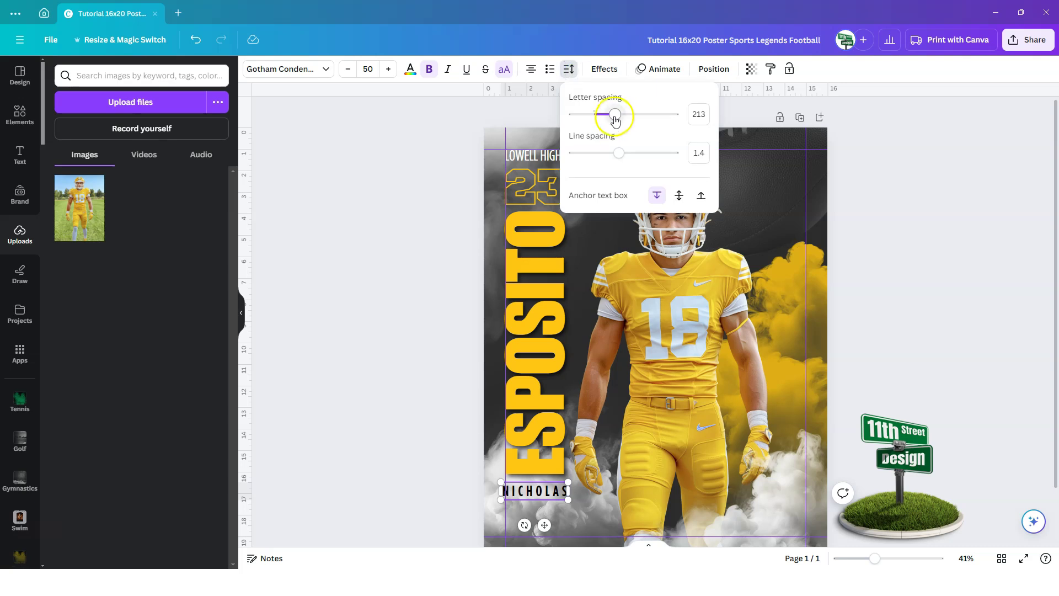
pyautogui.moveTo(615, 119); pyautogui.dragTo(610, 122)
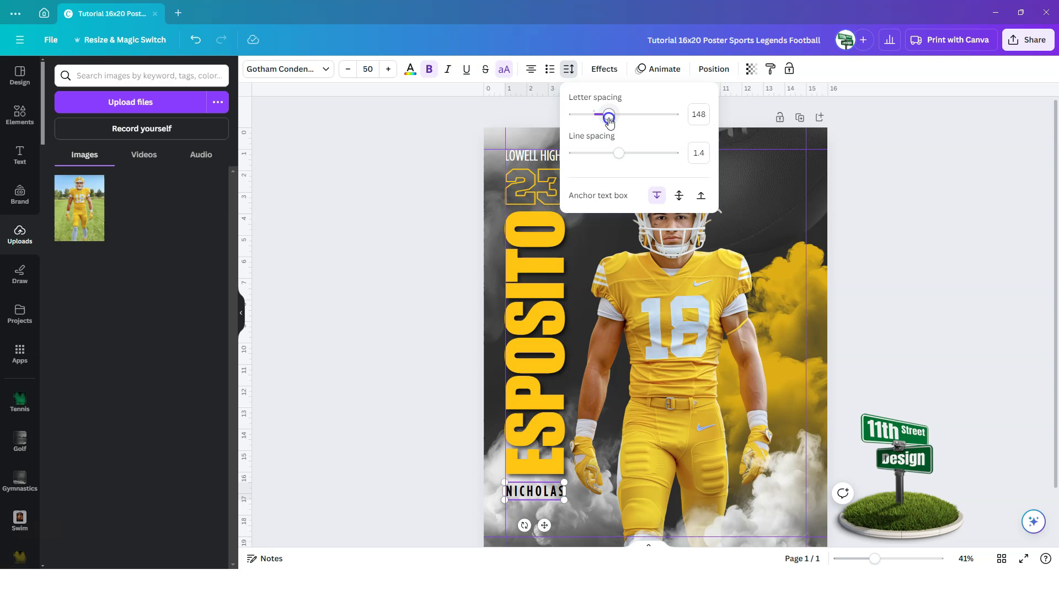
pyautogui.click(386, 387)
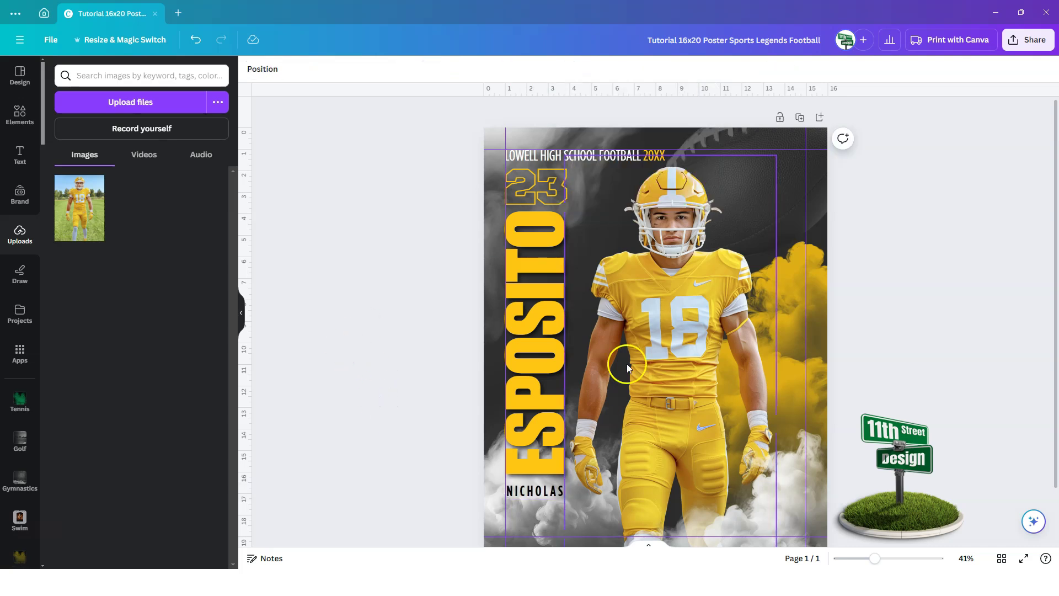
# - Replace the outlined jersey number 23 with 18
pyautogui.click(534, 184)
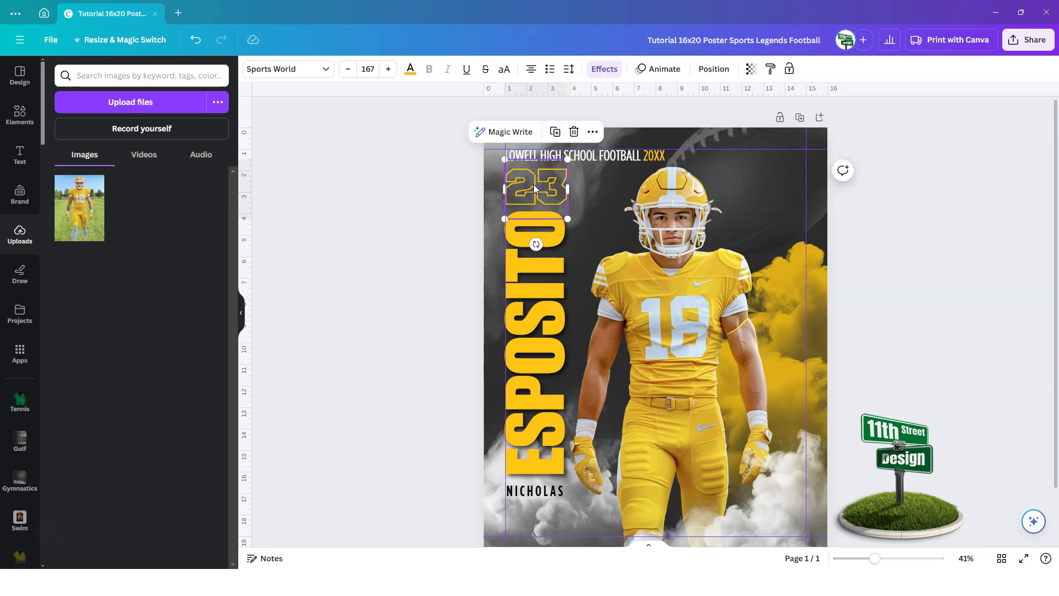
pyautogui.doubleClick(534, 185)
pyautogui.write('18')
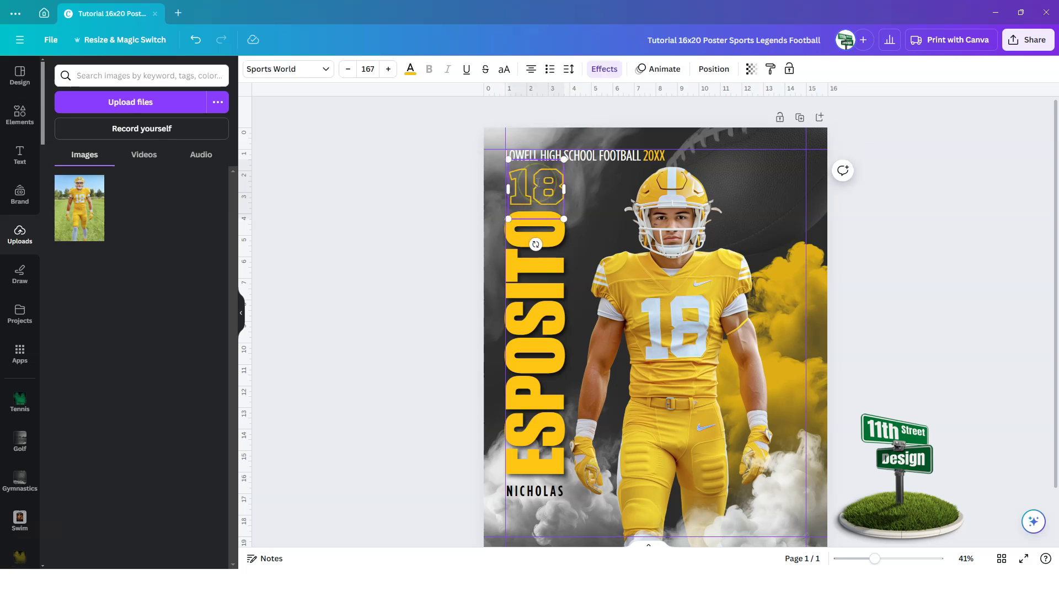
pyautogui.click(445, 259)
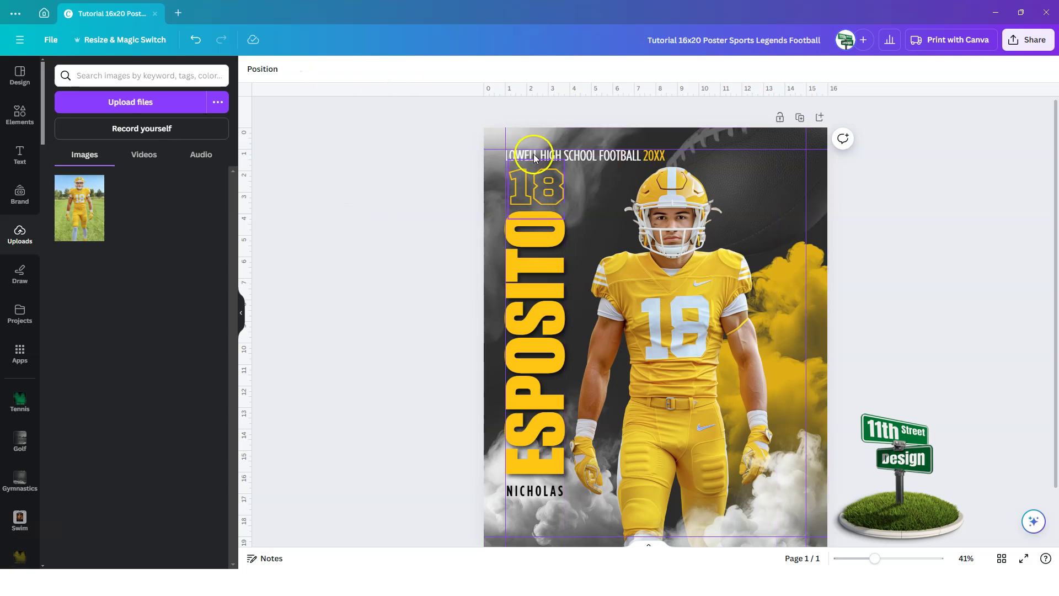
# - Rewrite the header line as LONGMEADOW HIGH SCHOOL 2024
pyautogui.click(588, 157)
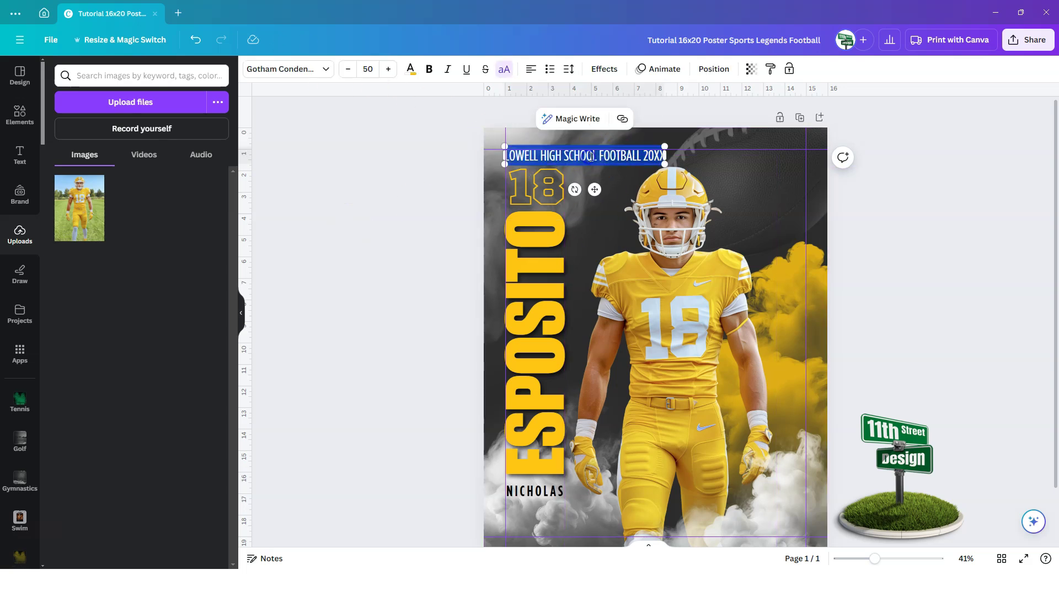
pyautogui.click(642, 155)
pyautogui.moveTo(617, 155); pyautogui.dragTo(506, 154)
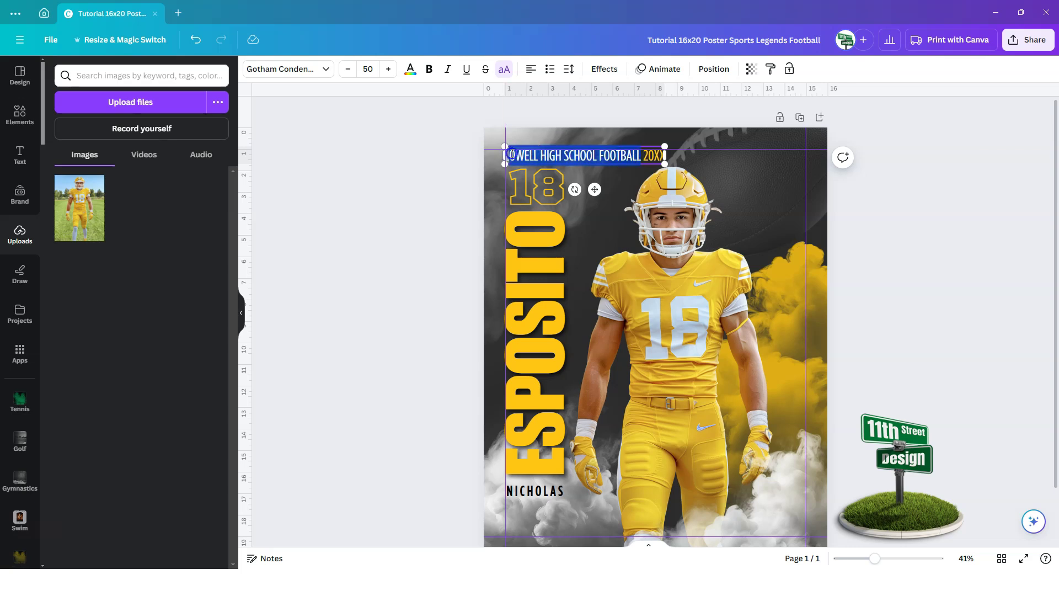
pyautogui.press('BackSpace')
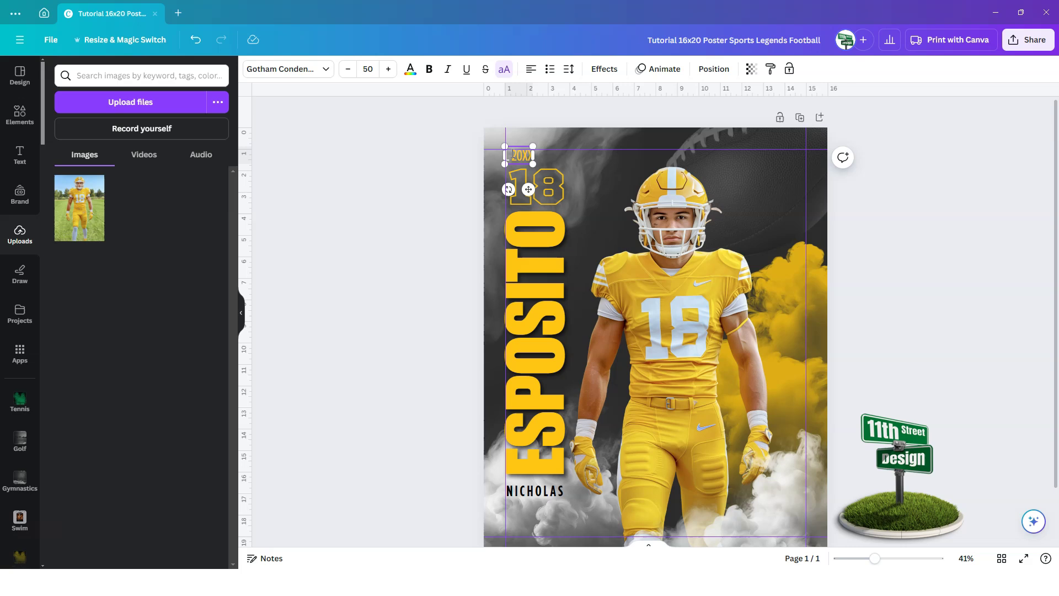
pyautogui.write('LONGMEAD ')
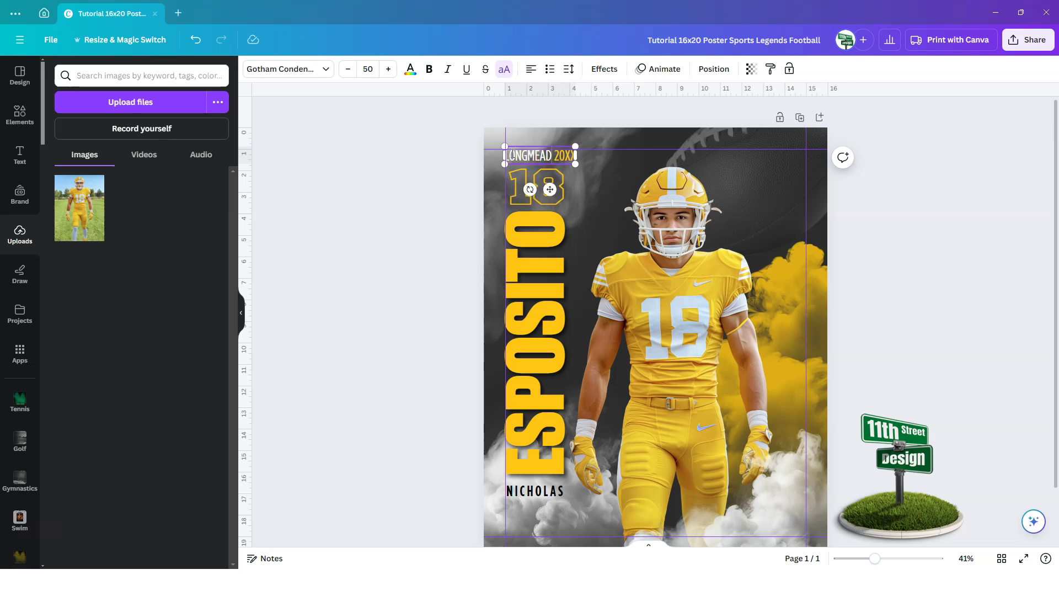
pyautogui.write('OW HIGH S')
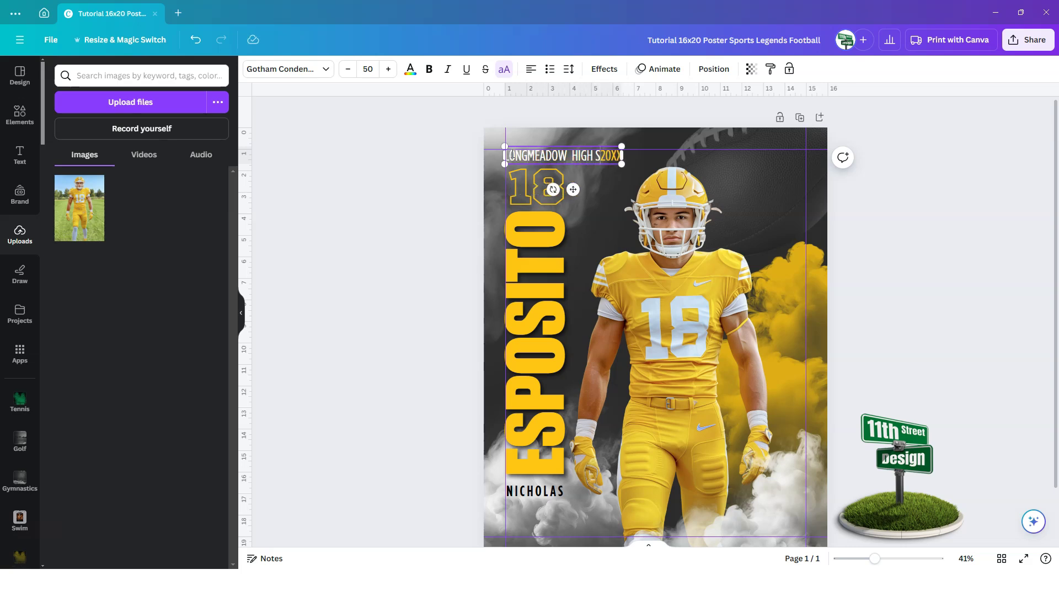
pyautogui.write('CHOOL ')
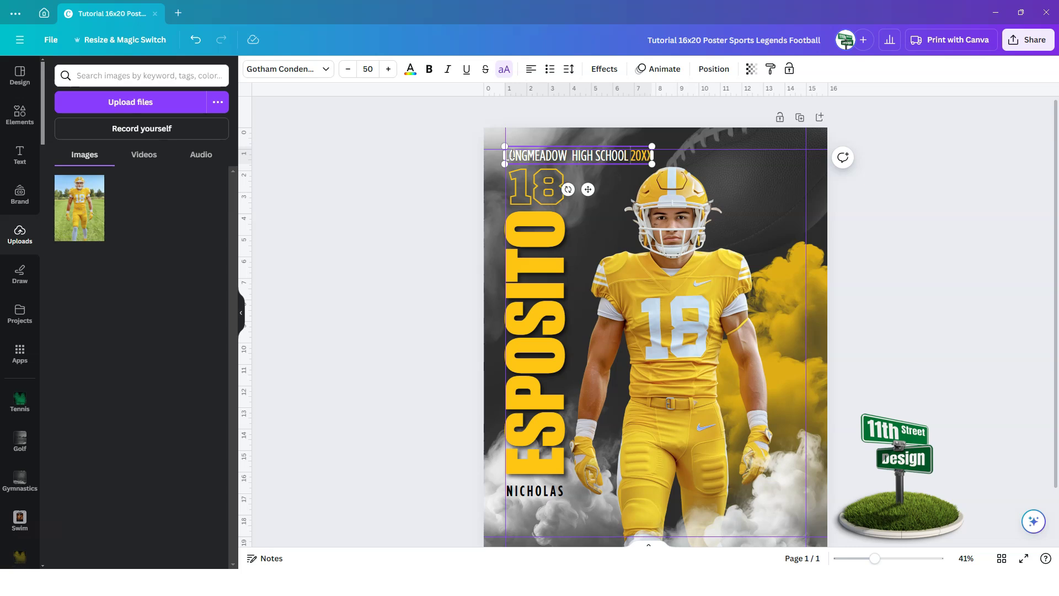
pyautogui.write('202')
pyautogui.press('Delete')
pyautogui.press('Delete')
pyautogui.press('Delete')
pyautogui.press('Delete')
pyautogui.write('4')
pyautogui.click(426, 262)
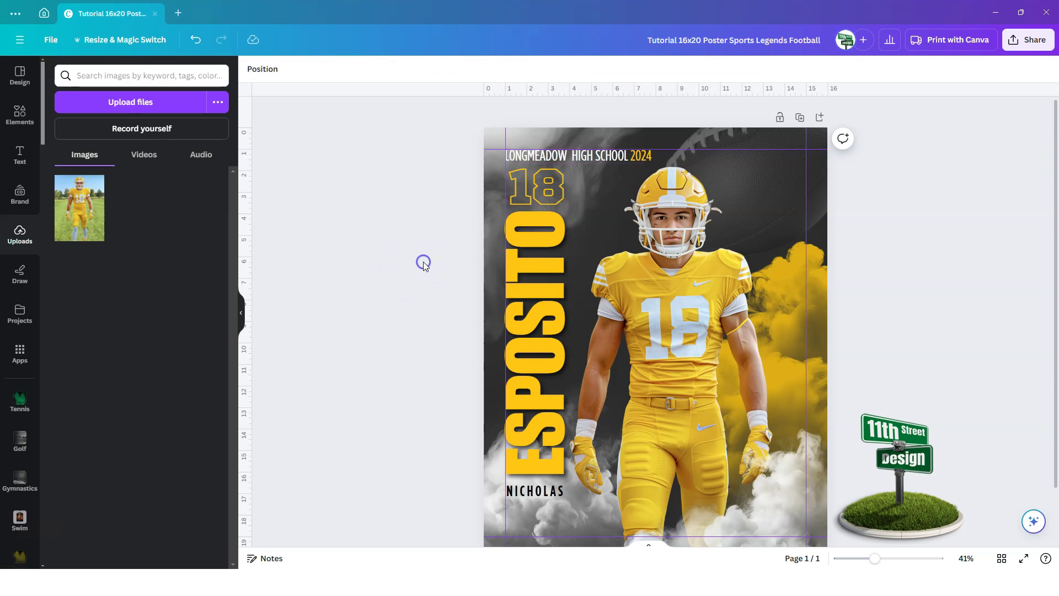